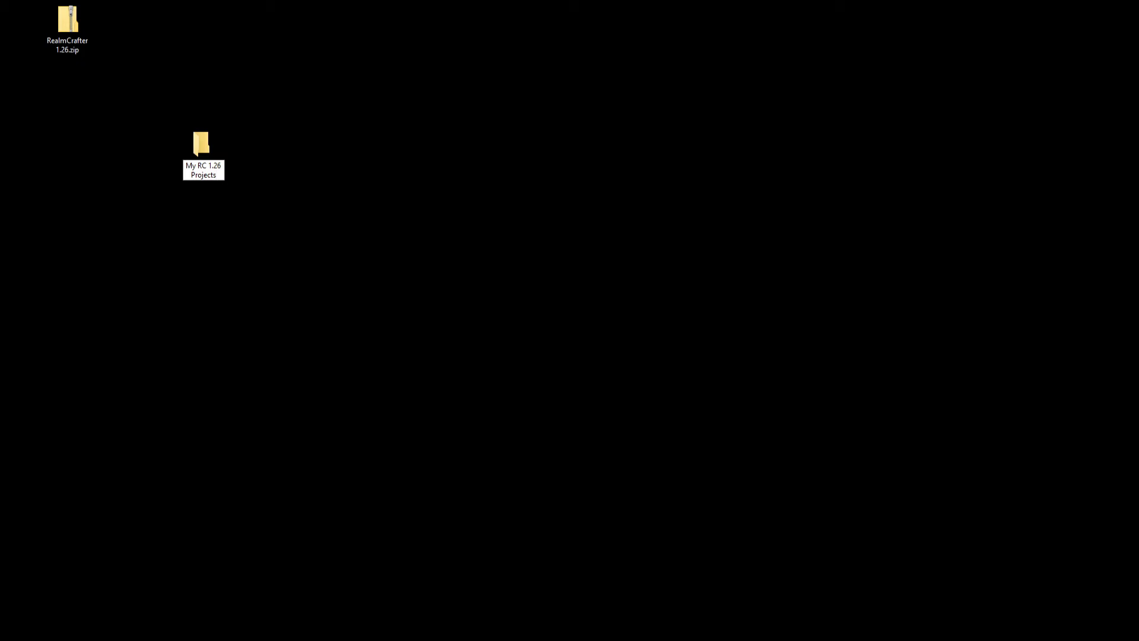
Step: Name the new desktop folder My RC 1.26 Projects and place it below the RealmCrafter 1.26.zip file
{"action": "key", "text": "Return"}
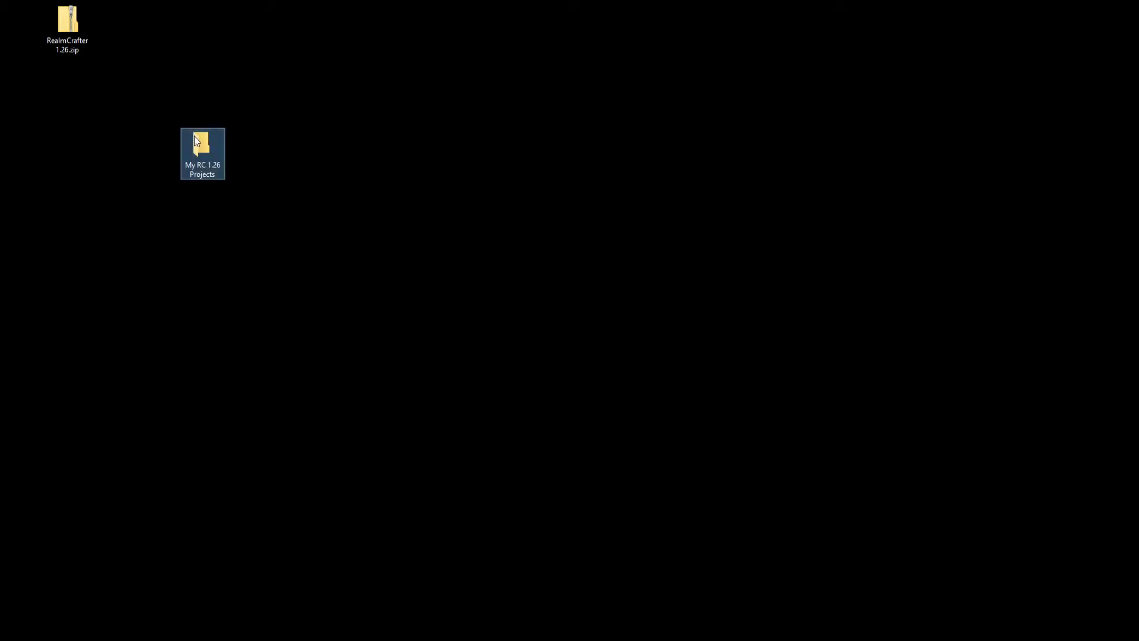
{"action": "left_click_drag", "start_coordinate": [70, 127], "coordinate": [70, 130]}
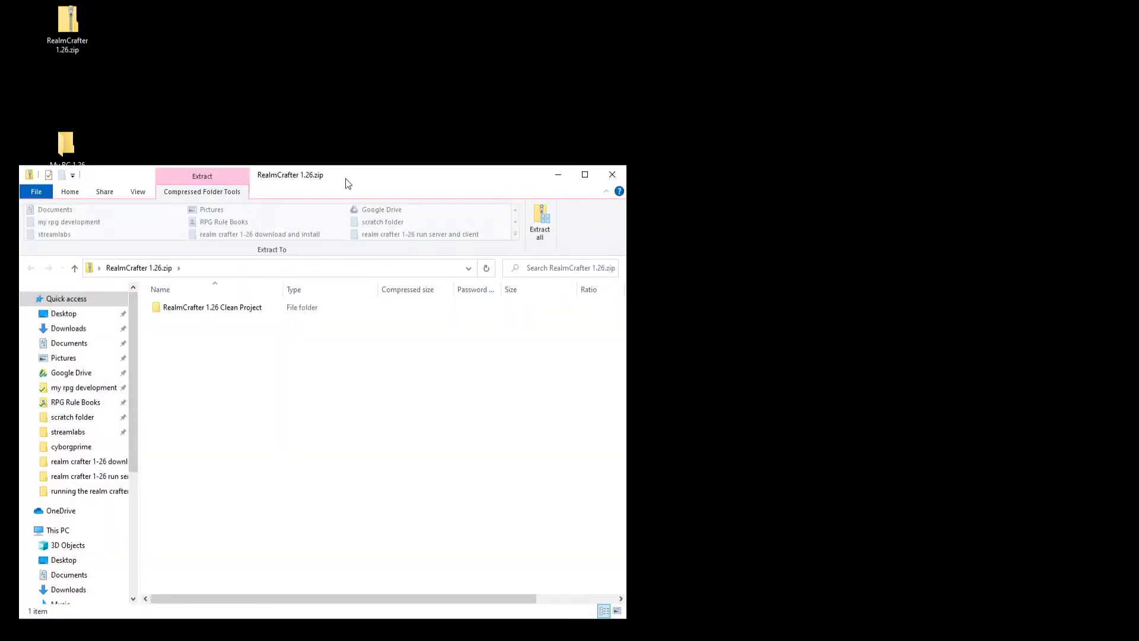
Step: Copy the BLANK PROJECT folder from RealmCrafter 1.26 Clean Project in the archive into the My RC 1.26 Projects folder
{"action": "left_click_drag", "start_coordinate": [350, 179], "coordinate": [605, 23]}
{"action": "double_click", "coordinate": [466, 149]}
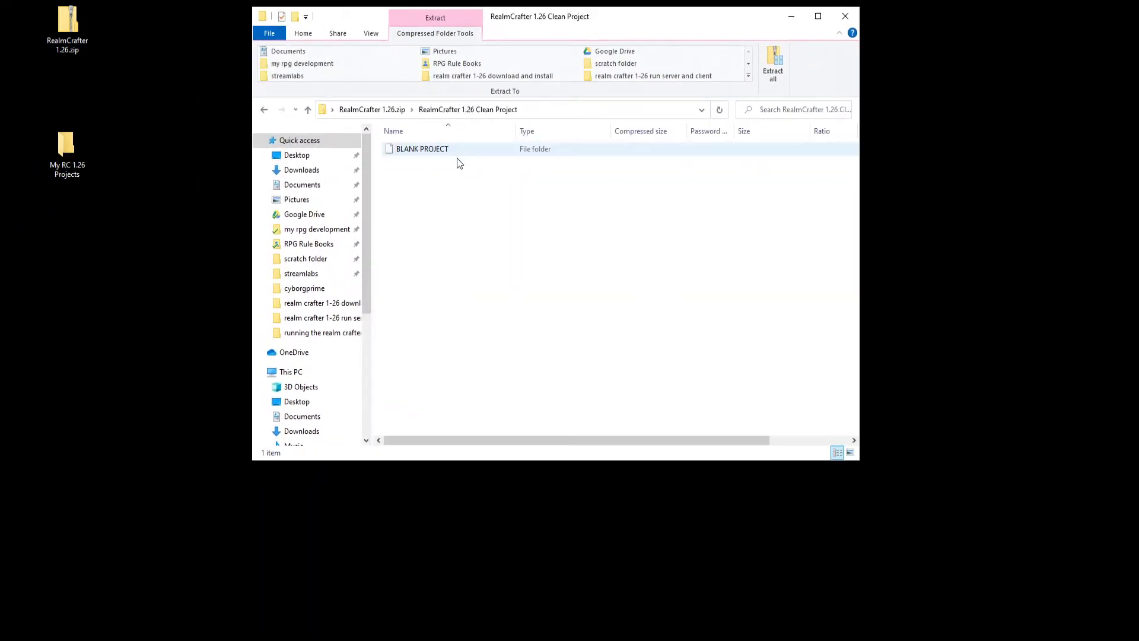
{"action": "left_click_drag", "start_coordinate": [447, 152], "coordinate": [67, 156]}
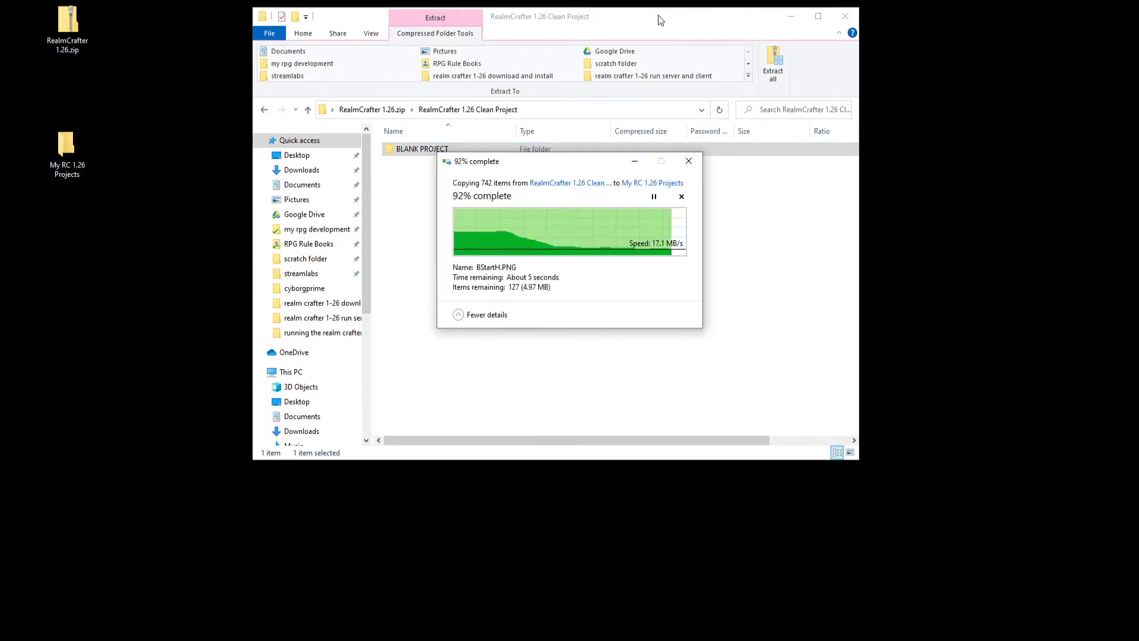
{"action": "left_click_drag", "start_coordinate": [633, 20], "coordinate": [535, 20]}
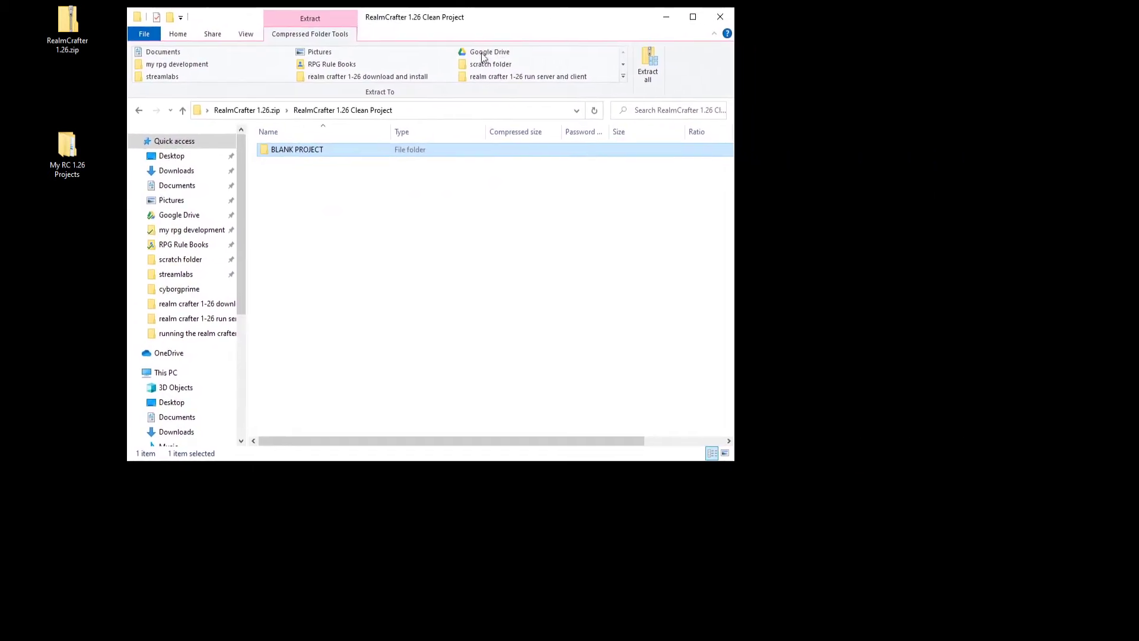
Step: Open the My RC 1.26 Projects folder and rename the extracted BLANK PROJECT folder as My World 1.26
{"action": "double_click", "coordinate": [73, 159]}
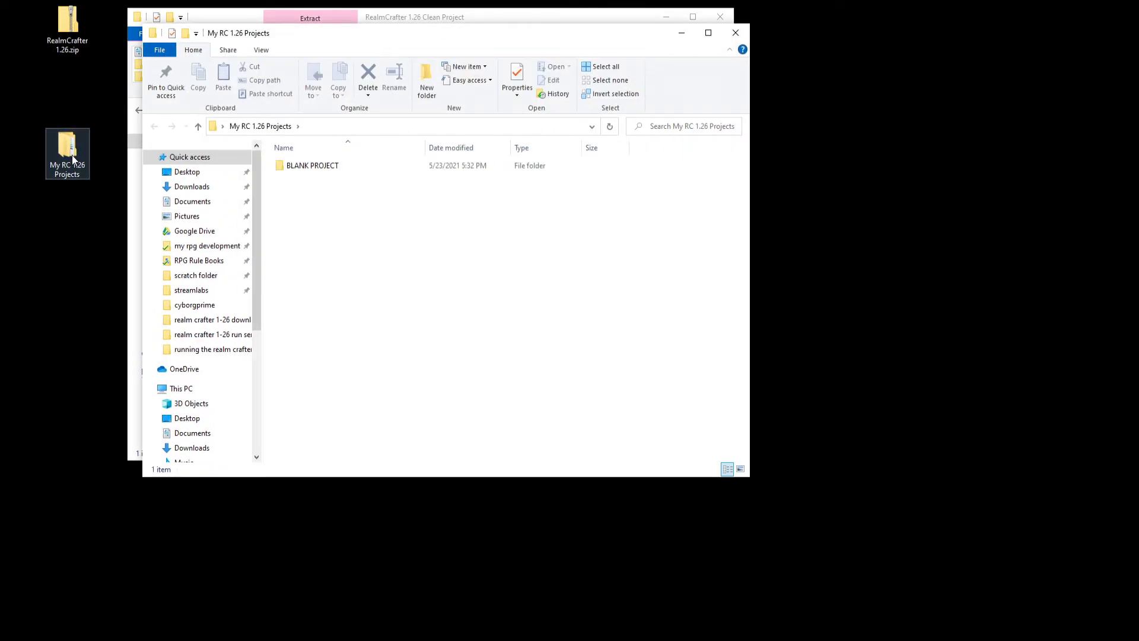
{"action": "left_click", "coordinate": [308, 170]}
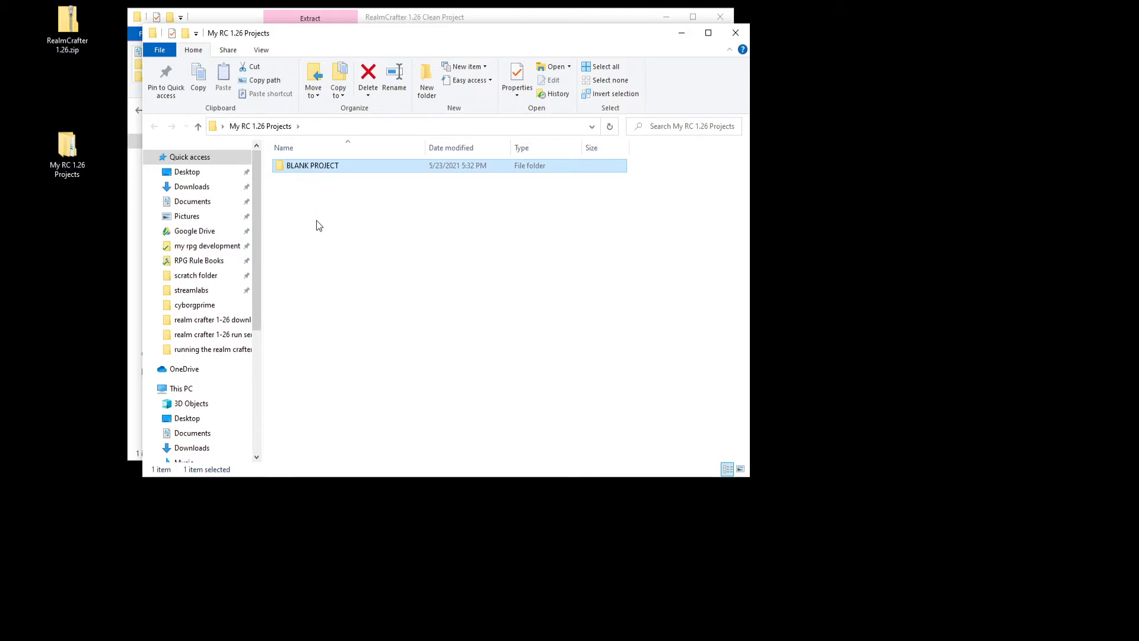
{"action": "left_click", "coordinate": [337, 168]}
{"action": "type", "text": "My World 1.26"}
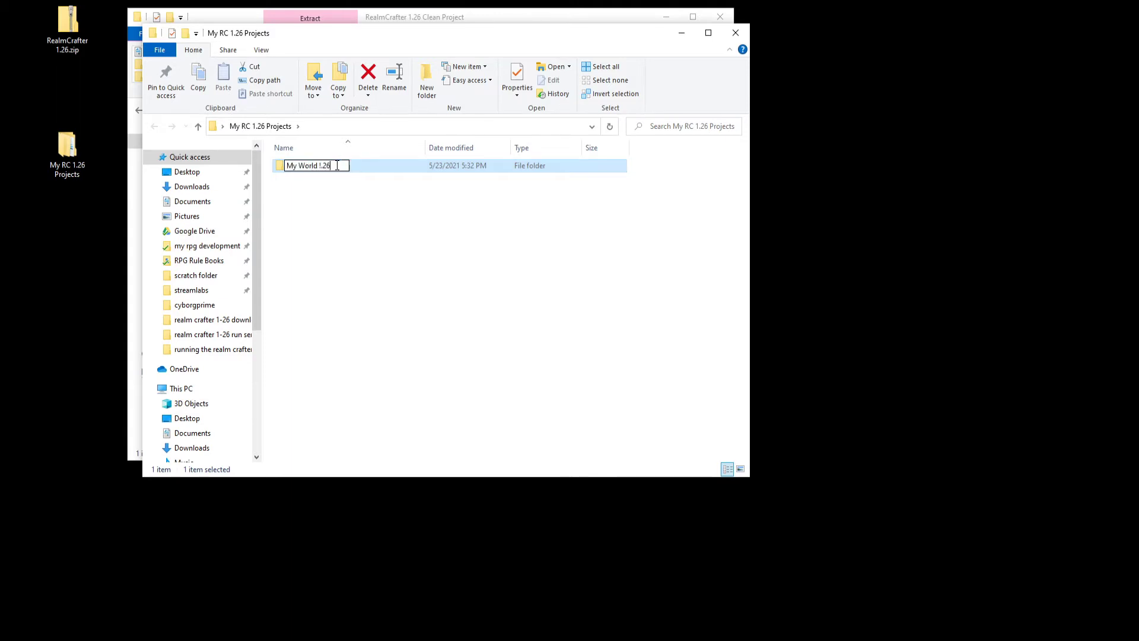
{"action": "key", "text": "BackSpace"}
{"action": "key", "text": "BackSpace"}
{"action": "key", "text": "BackSpace"}
{"action": "type", "text": "1.26"}
{"action": "key", "text": "Return"}
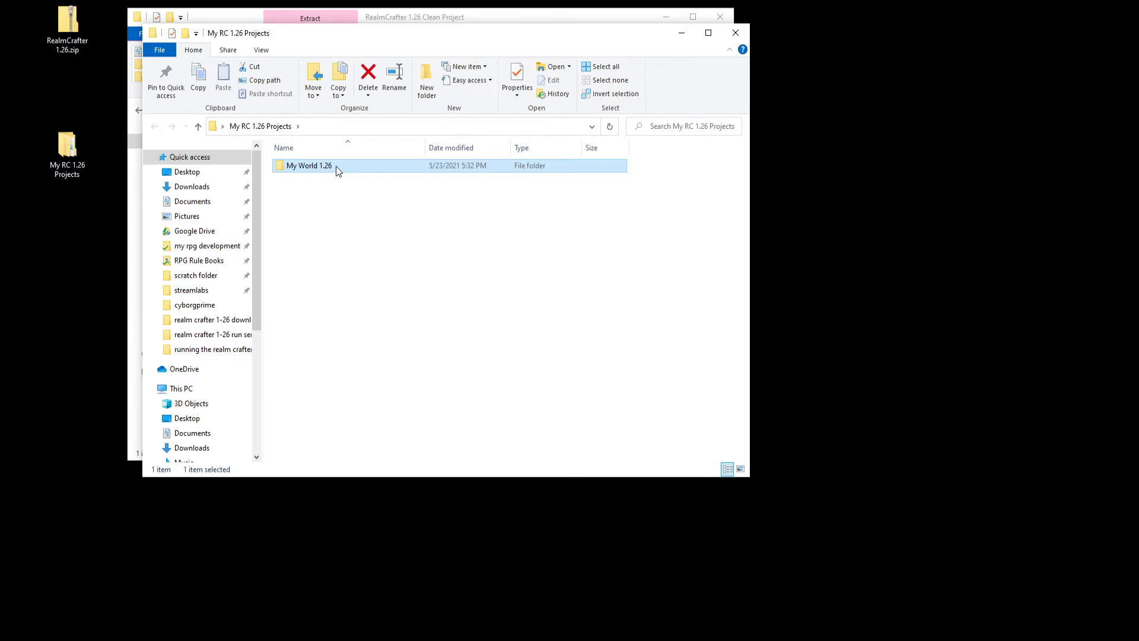
Step: Extract a second BLANK PROJECT copy into My RC 1.26 Projects, rename it project 2, and close the archive window
{"action": "left_click_drag", "start_coordinate": [343, 31], "coordinate": [726, 13]}
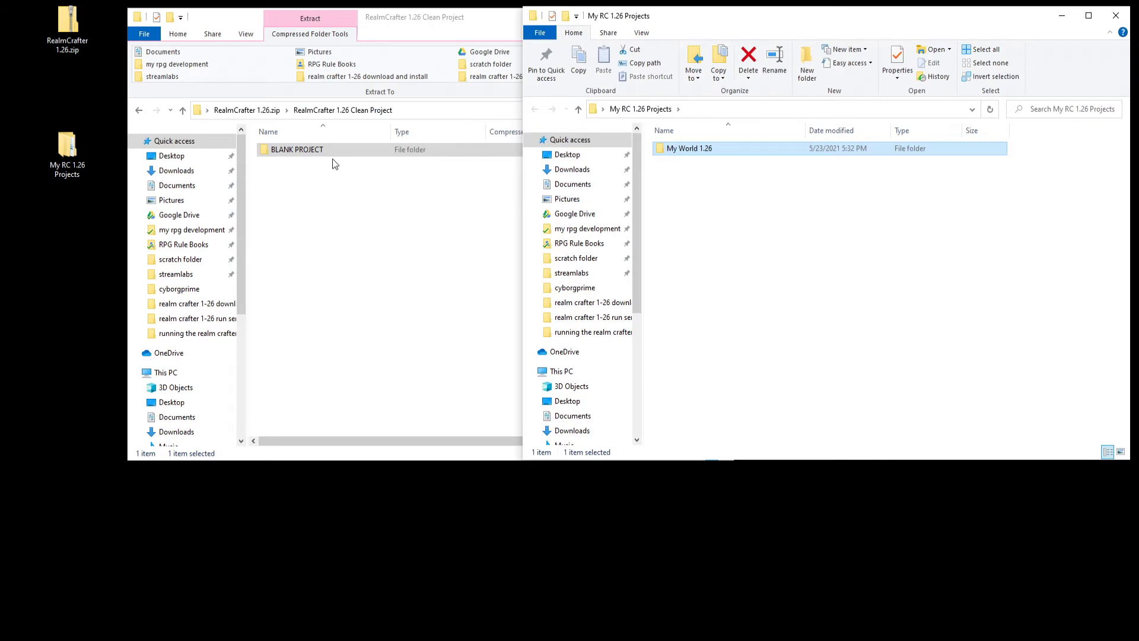
{"action": "left_click_drag", "start_coordinate": [299, 155], "coordinate": [718, 265]}
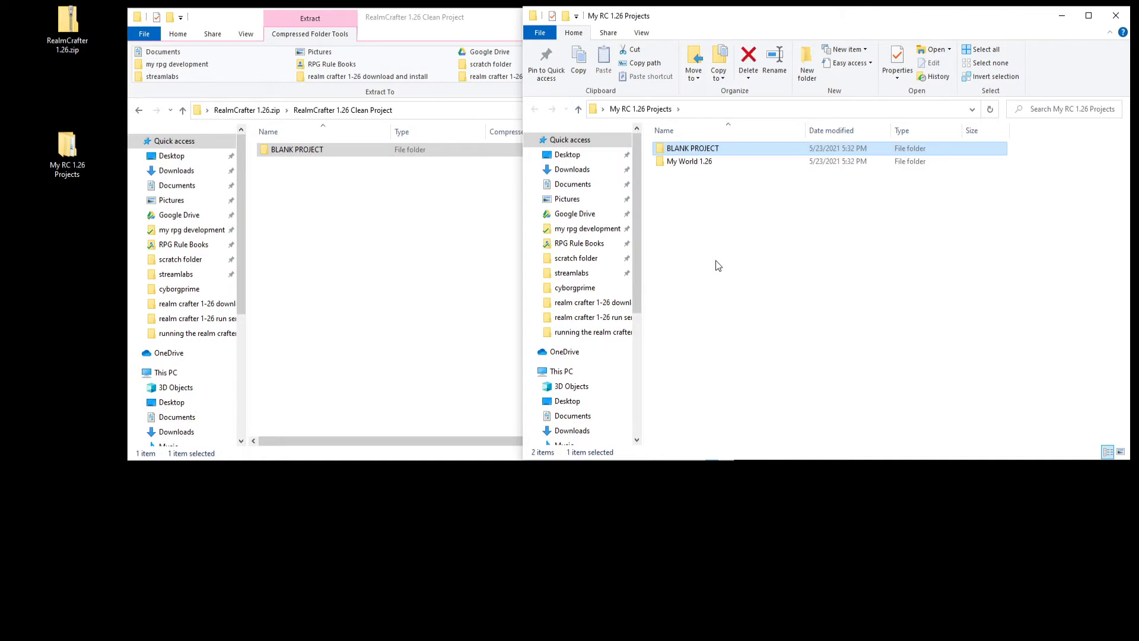
{"action": "left_click", "coordinate": [699, 150]}
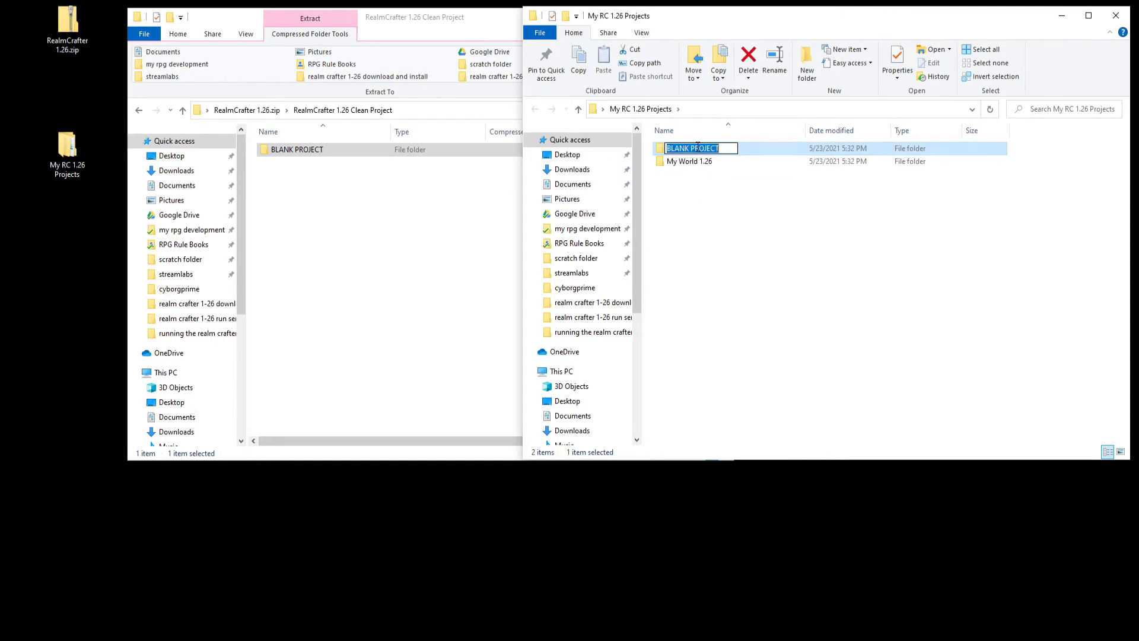
{"action": "type", "text": "project 2"}
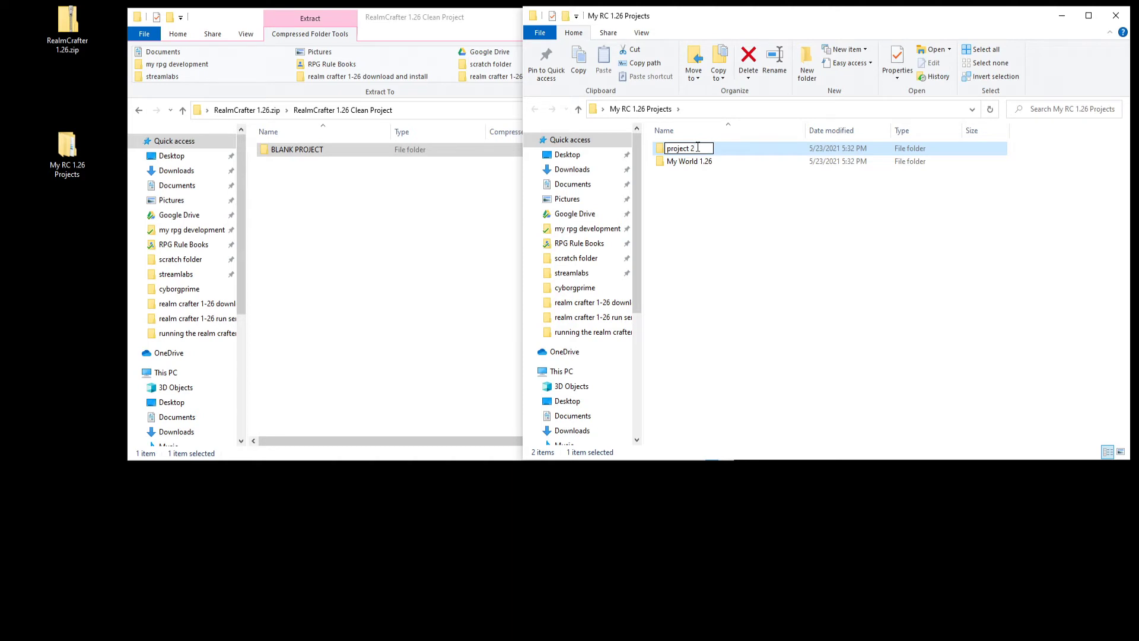
{"action": "key", "text": "Return"}
{"action": "key", "text": "alt+Tab"}
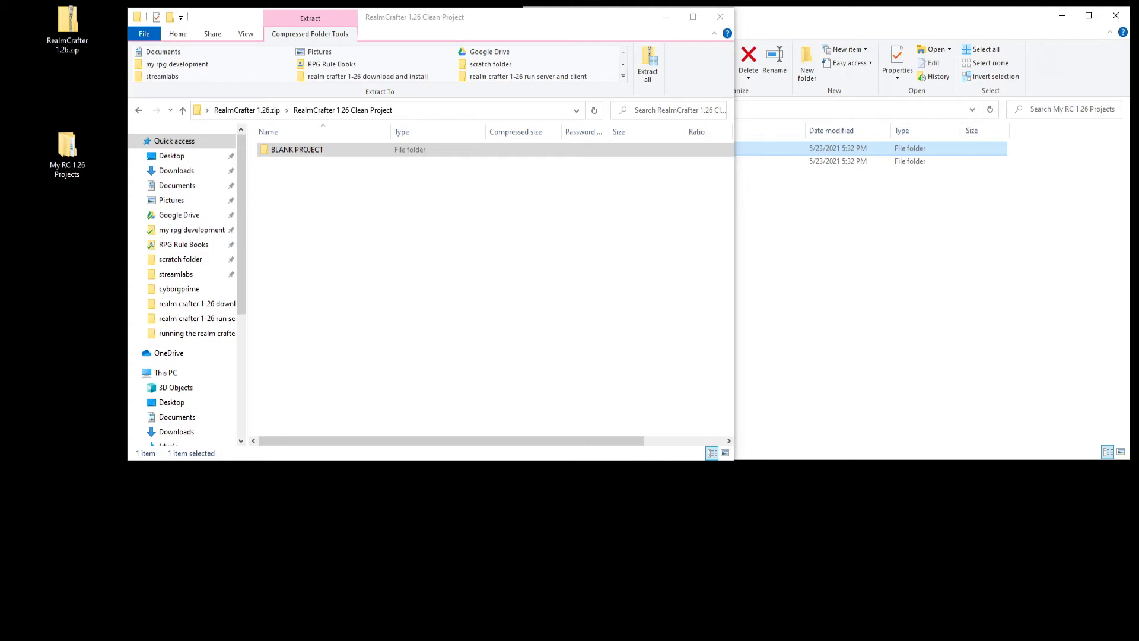
{"action": "left_click", "coordinate": [720, 17]}
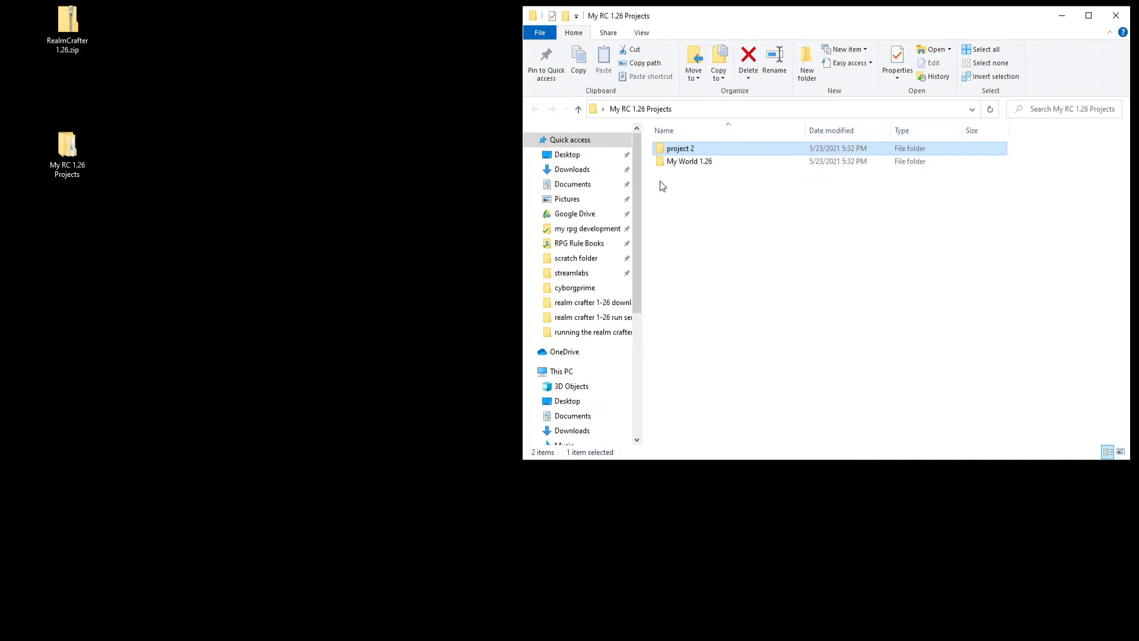
Step: Create a desktop shortcut to GUE.exe from the My World 1.26 folder
{"action": "double_click", "coordinate": [689, 163]}
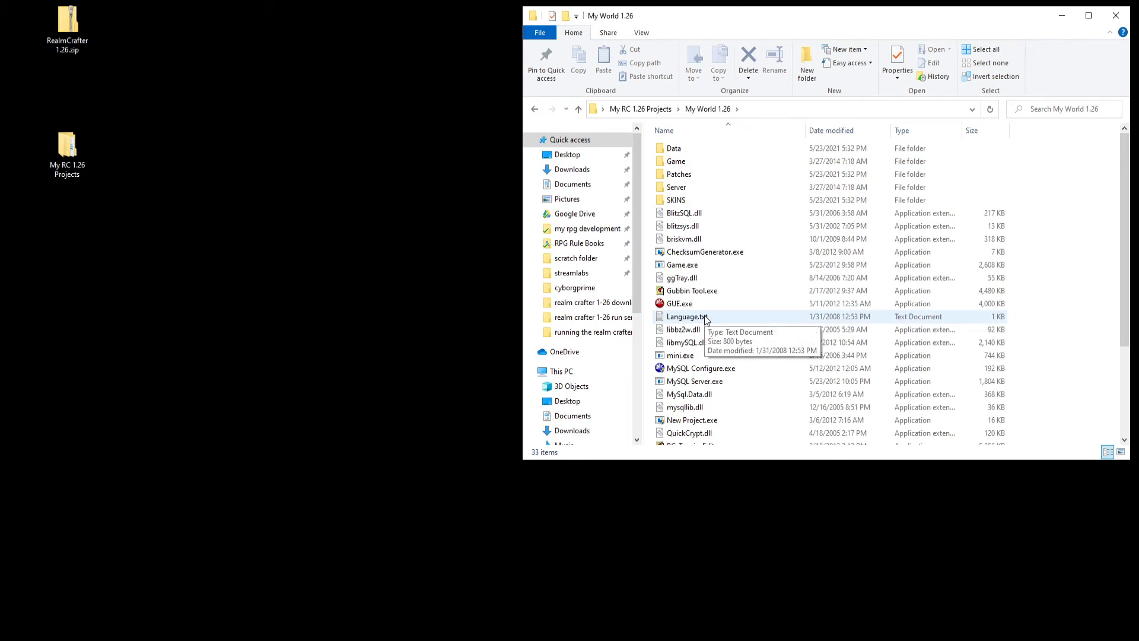
{"action": "left_click", "coordinate": [683, 305]}
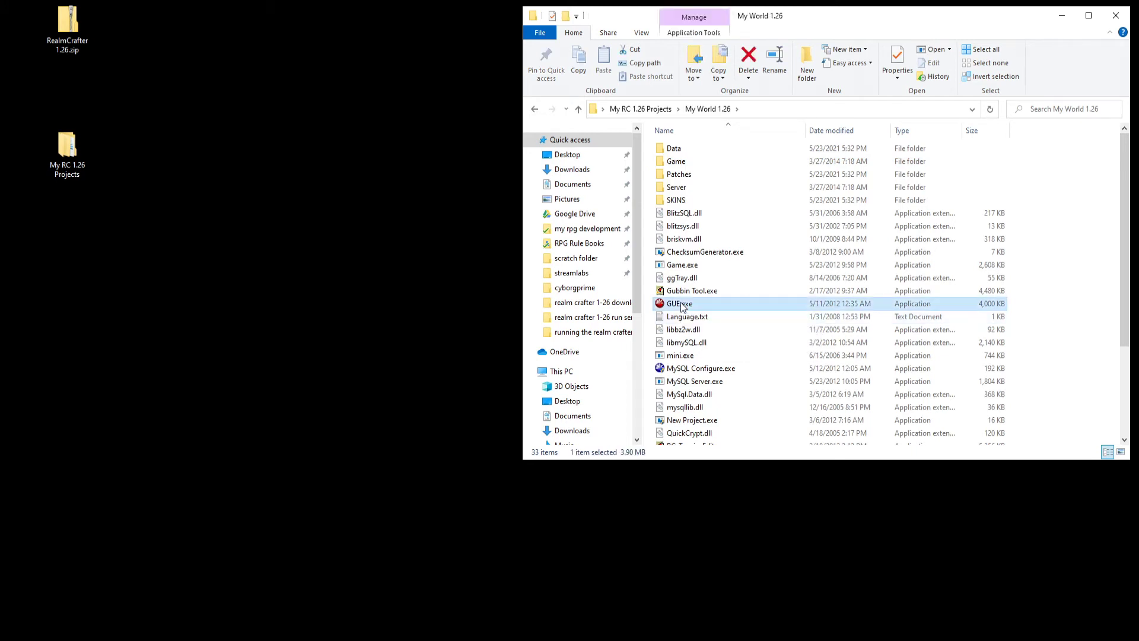
{"action": "right_click", "coordinate": [683, 305]}
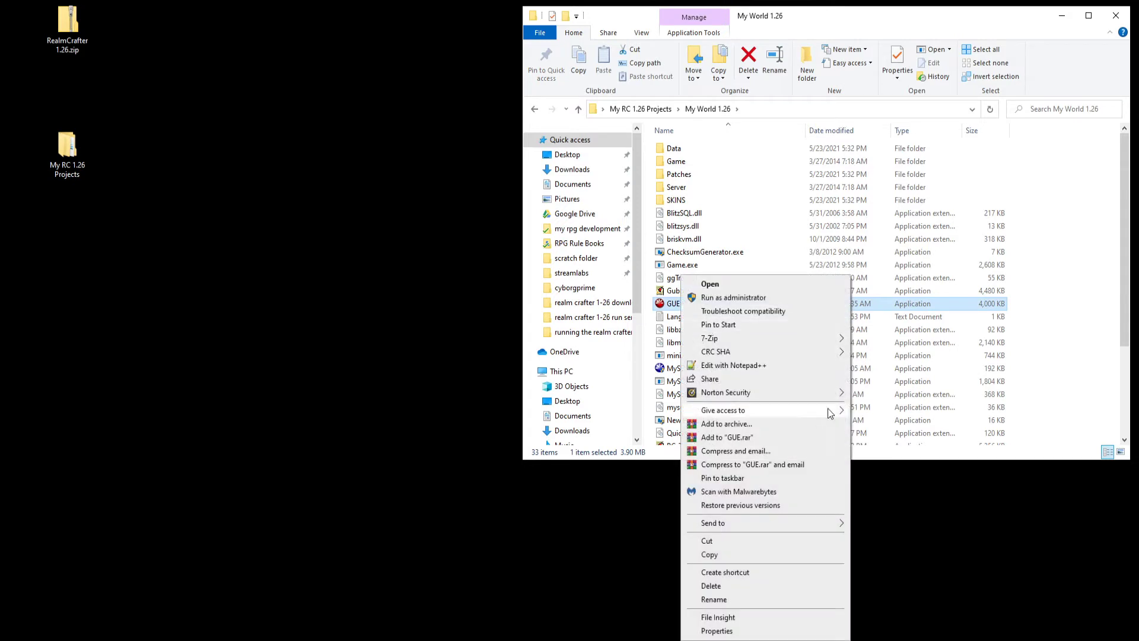
{"action": "mouse_move", "coordinate": [803, 520]}
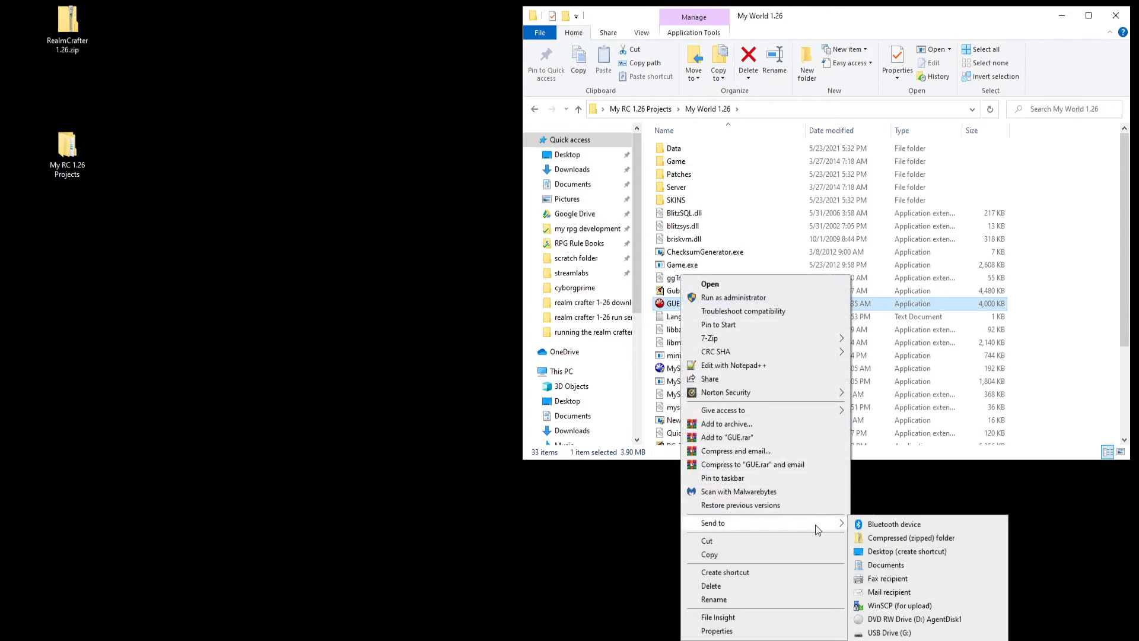
{"action": "left_click", "coordinate": [906, 554]}
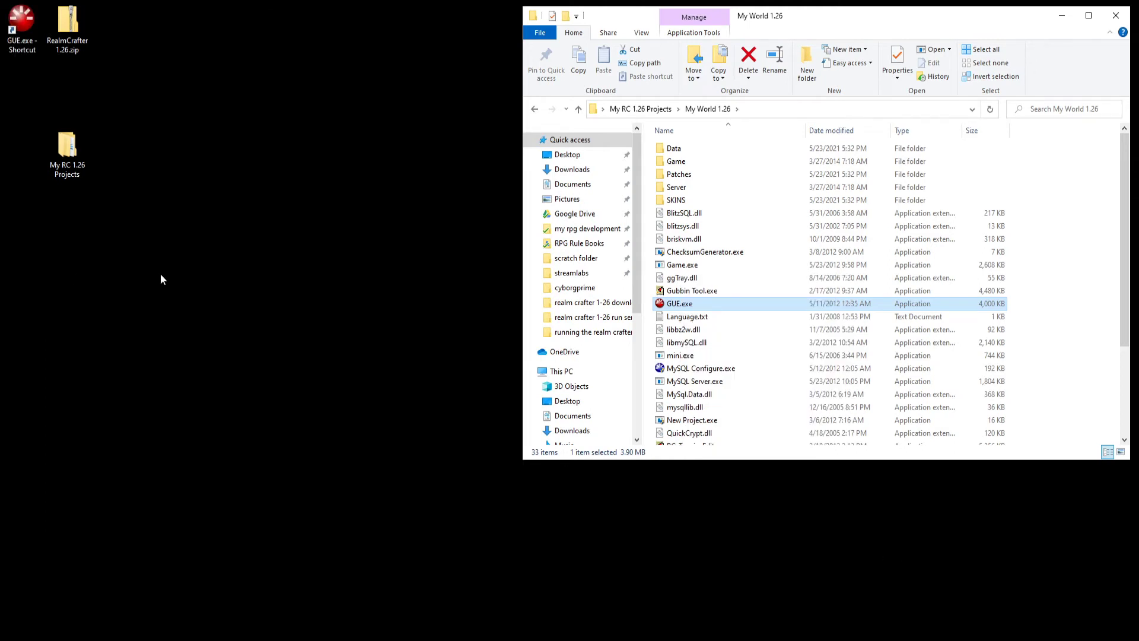
Step: Check the contents of the Server and Game folders in My World 1.26
{"action": "double_click", "coordinate": [690, 188]}
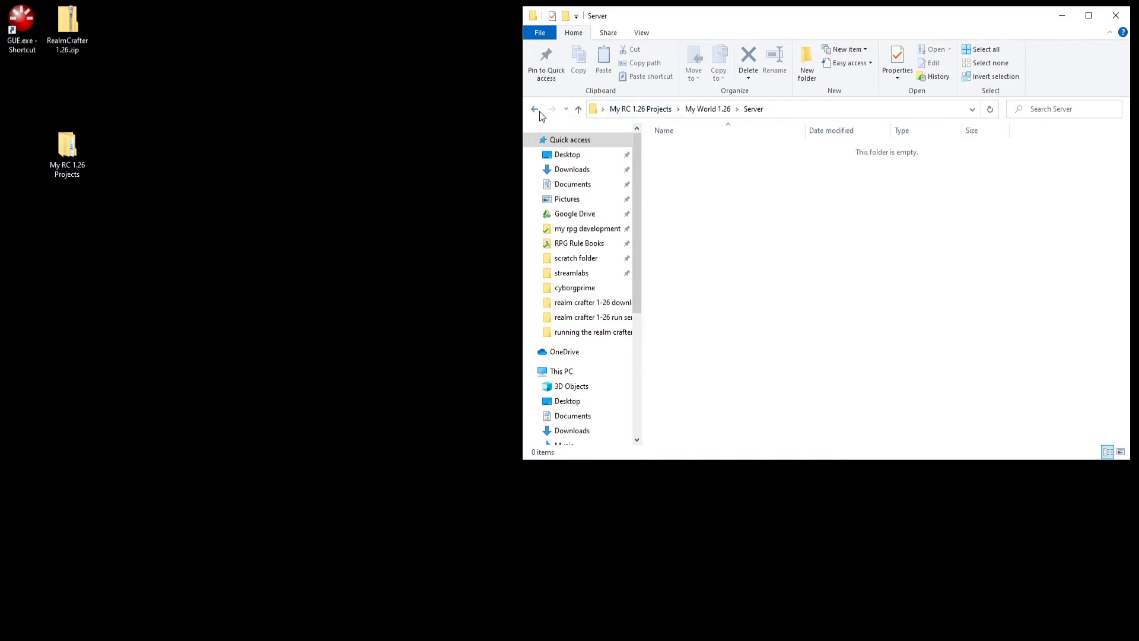
{"action": "left_click", "coordinate": [578, 109]}
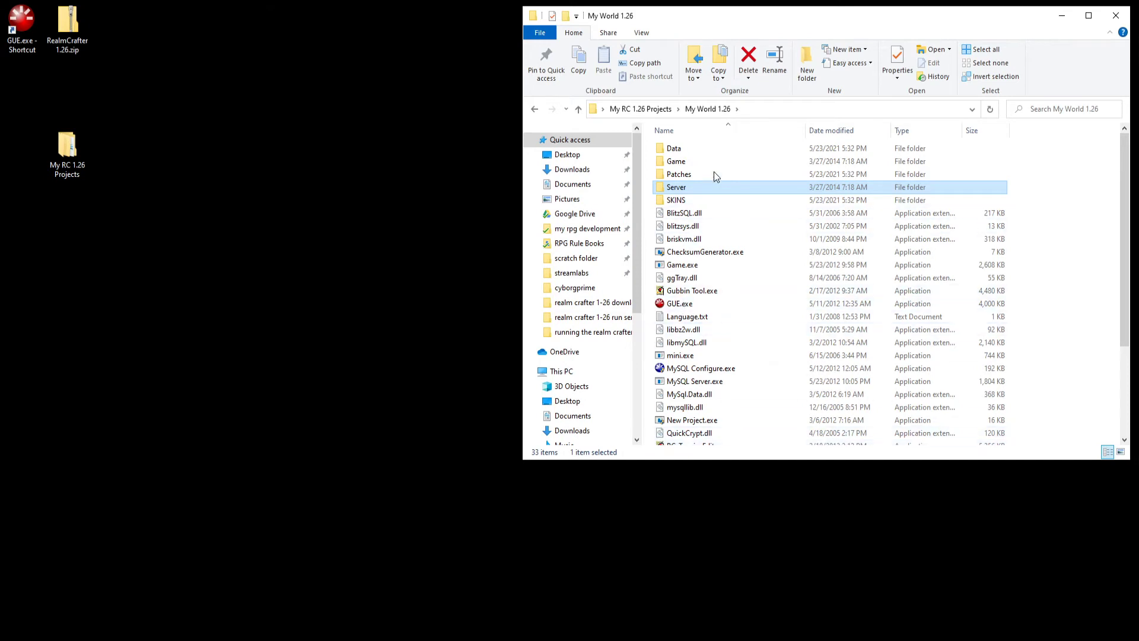
{"action": "double_click", "coordinate": [677, 161]}
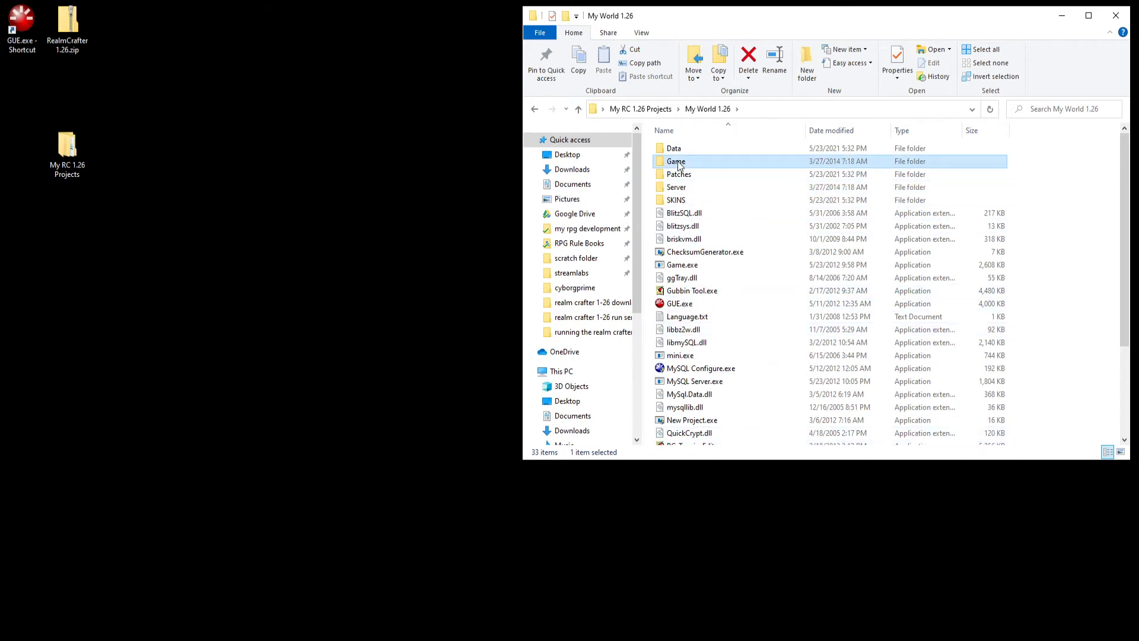
{"action": "left_click", "coordinate": [579, 111]}
Step: Launch GUE.exe to switch to Realm Crafter and build the full client
{"action": "left_click", "coordinate": [677, 304]}
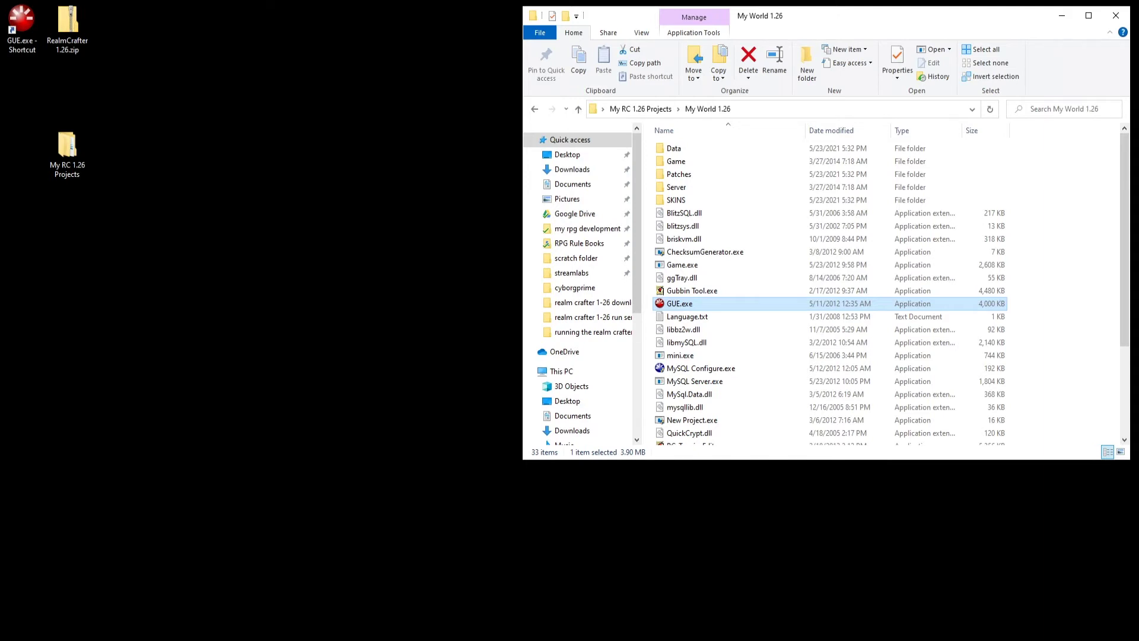
{"action": "double_click", "coordinate": [680, 306]}
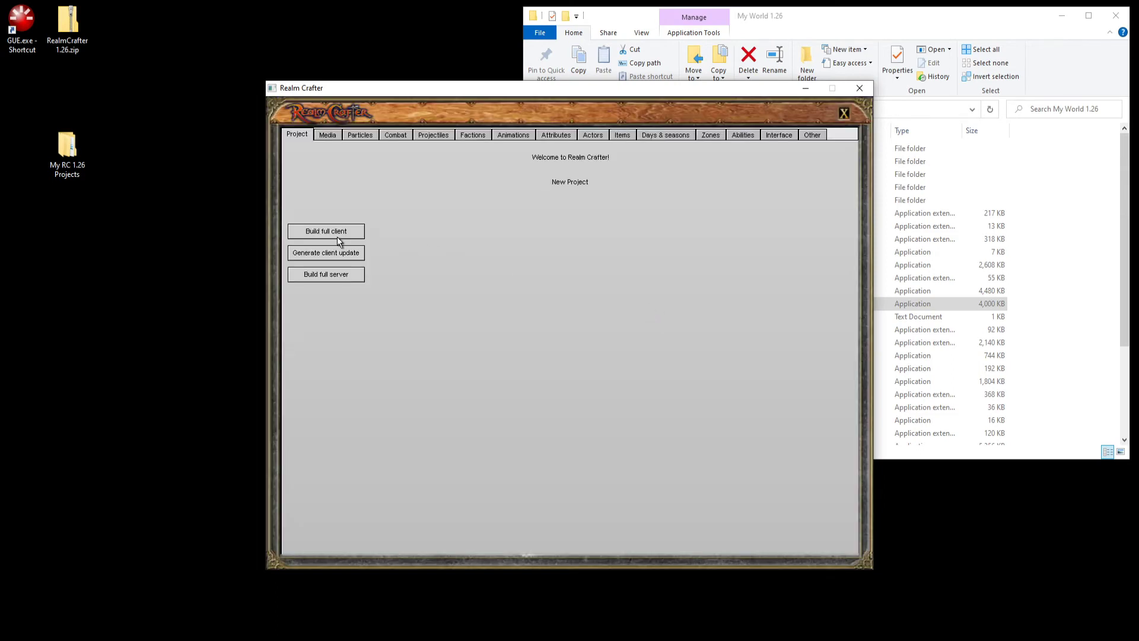
{"action": "left_click", "coordinate": [338, 237]}
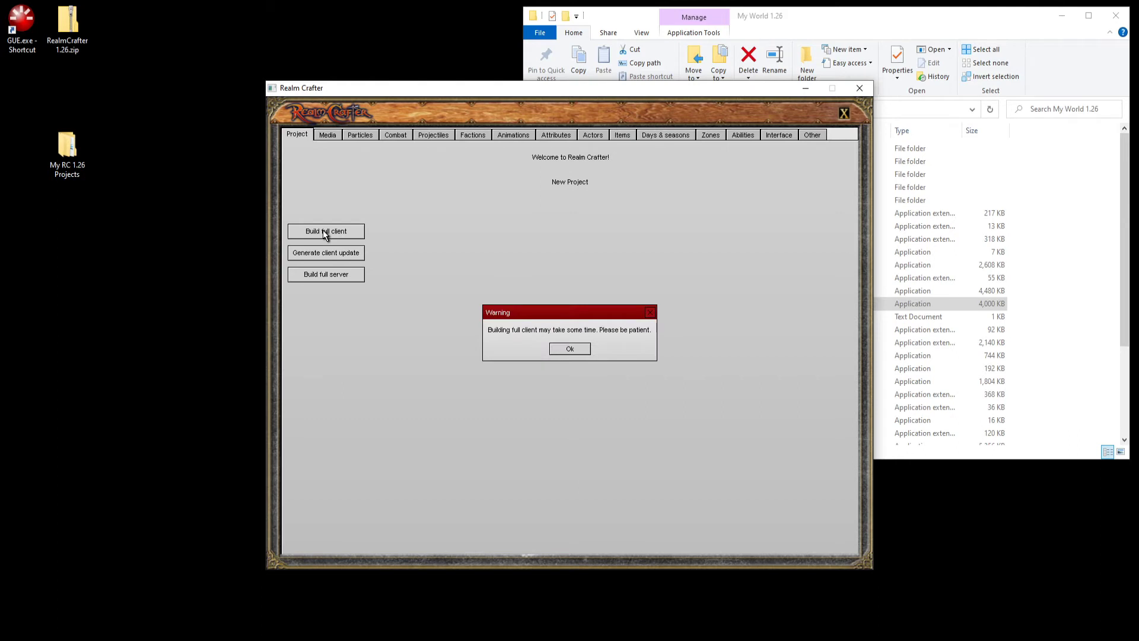
{"action": "left_click", "coordinate": [577, 351]}
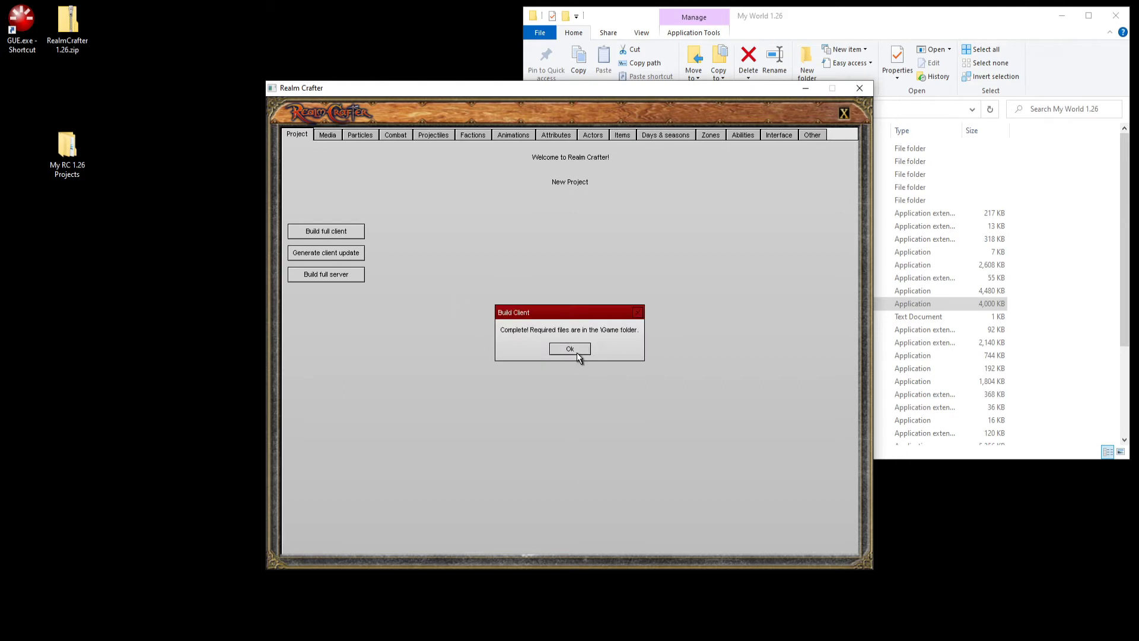
Step: Build the full server without MySQL and close Realm Crafter
{"action": "left_click", "coordinate": [321, 276]}
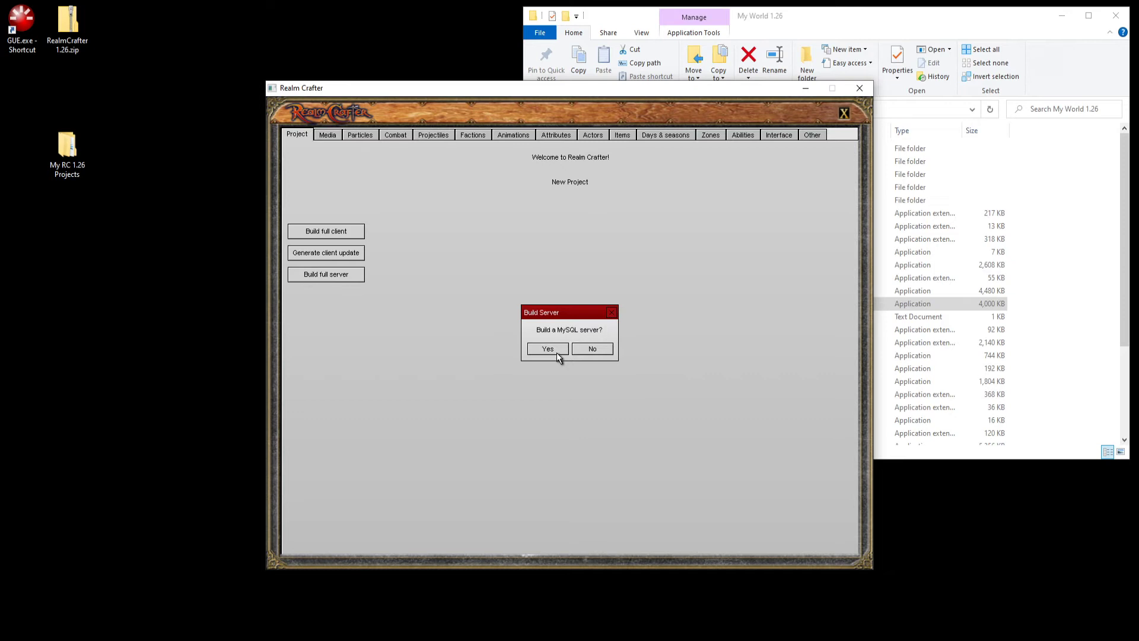
{"action": "left_click", "coordinate": [595, 352]}
{"action": "left_click", "coordinate": [571, 351]}
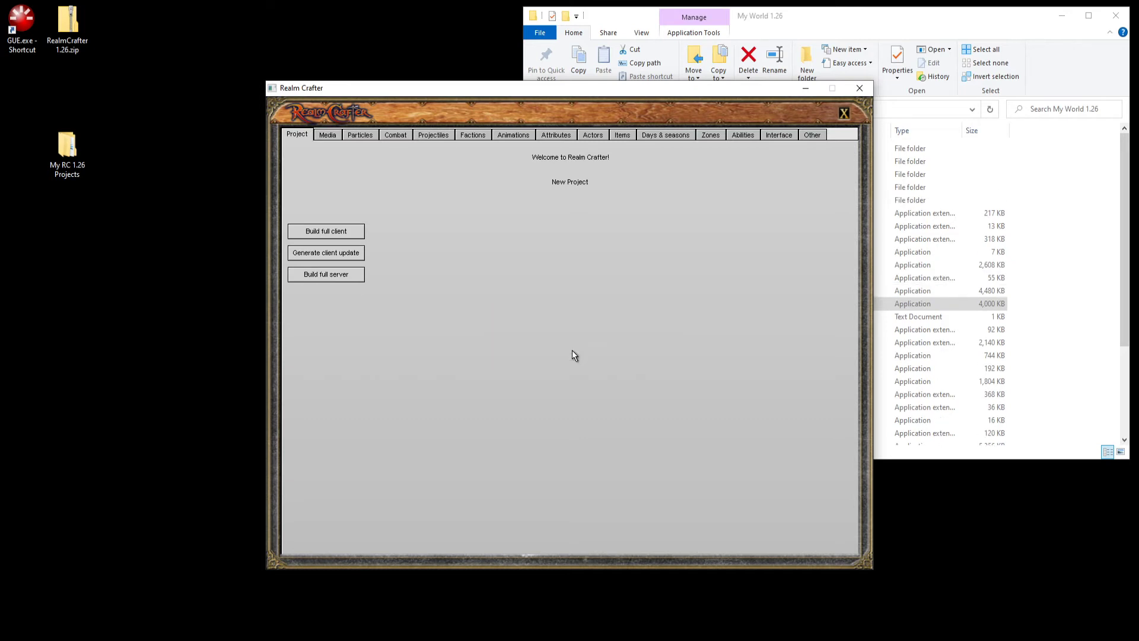
{"action": "left_click", "coordinate": [860, 88]}
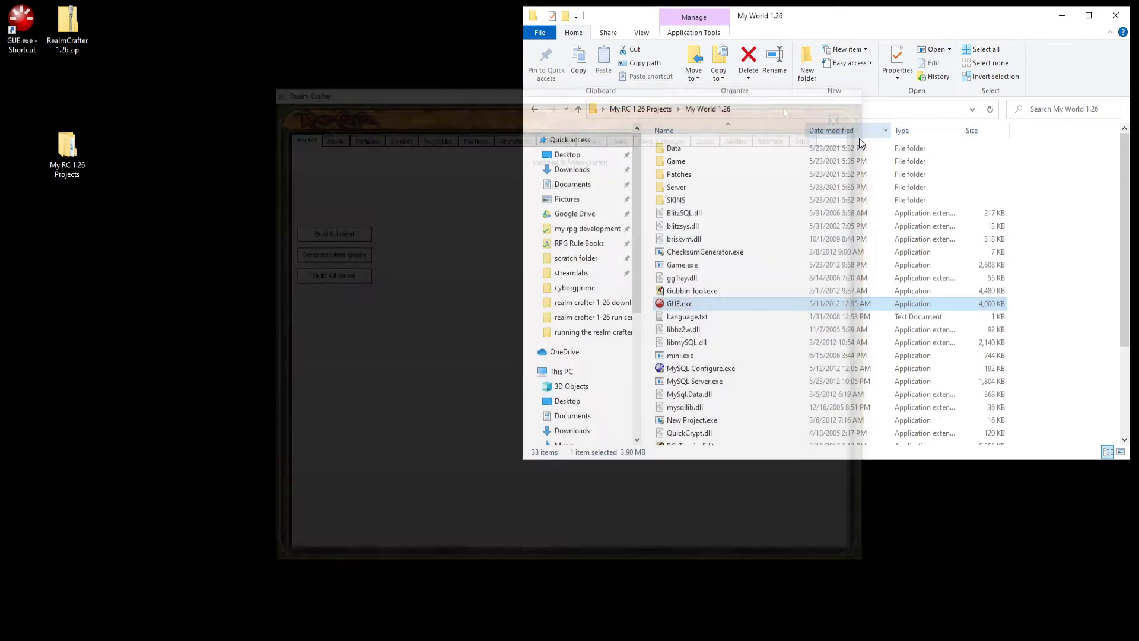
Step: Create a desktop shortcut to Server.exe from the Server folder of My World 1.26
{"action": "double_click", "coordinate": [680, 187]}
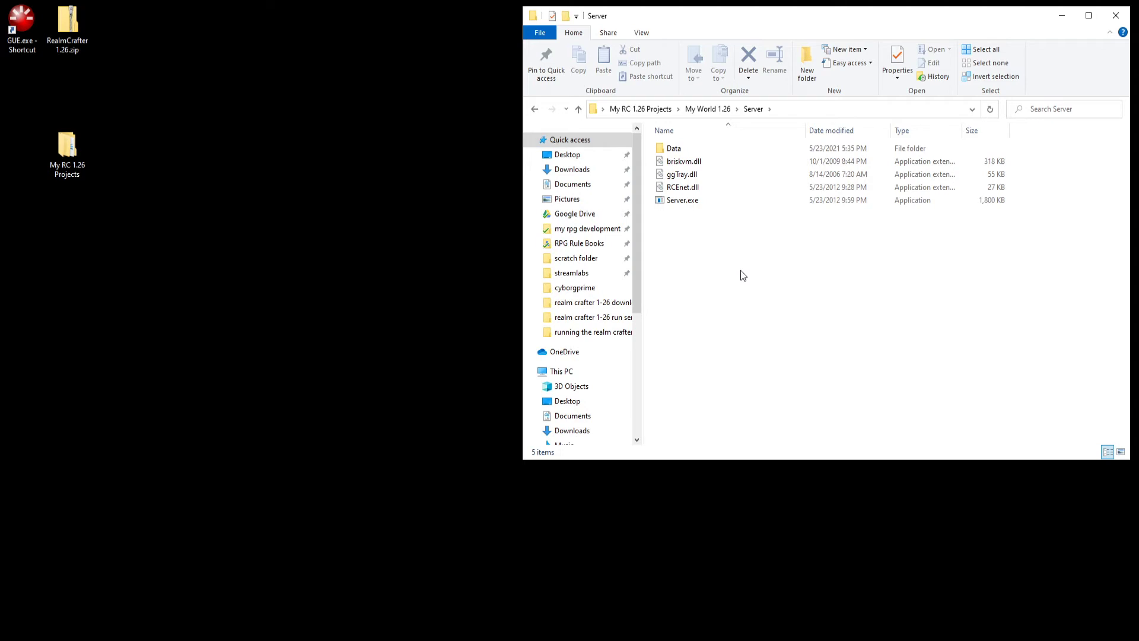
{"action": "right_click", "coordinate": [698, 201]}
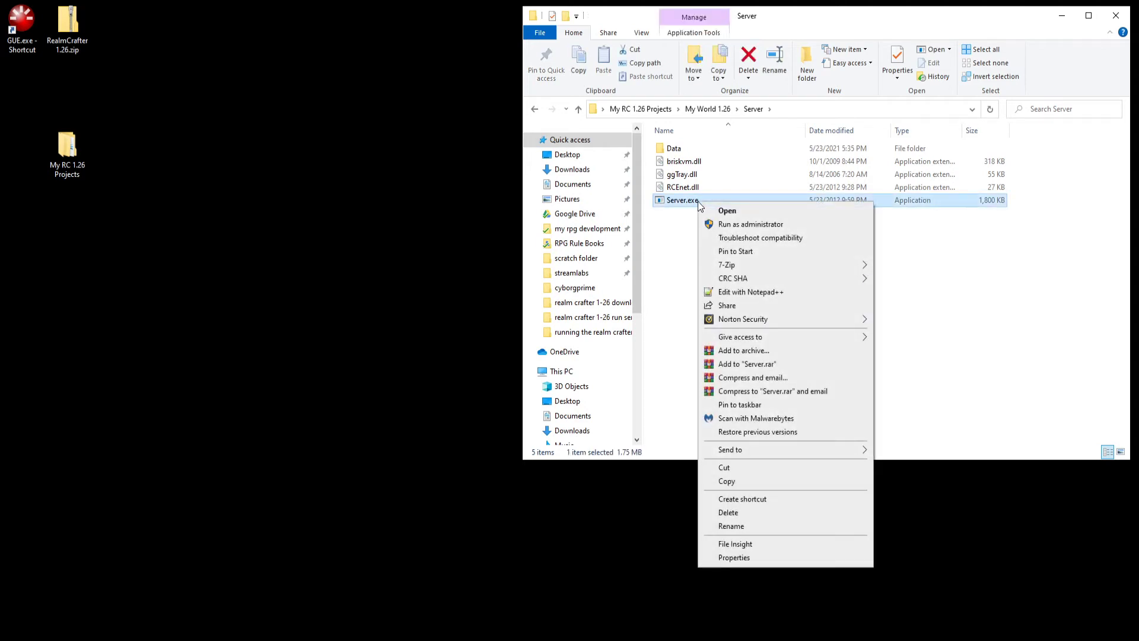
{"action": "mouse_move", "coordinate": [755, 454]}
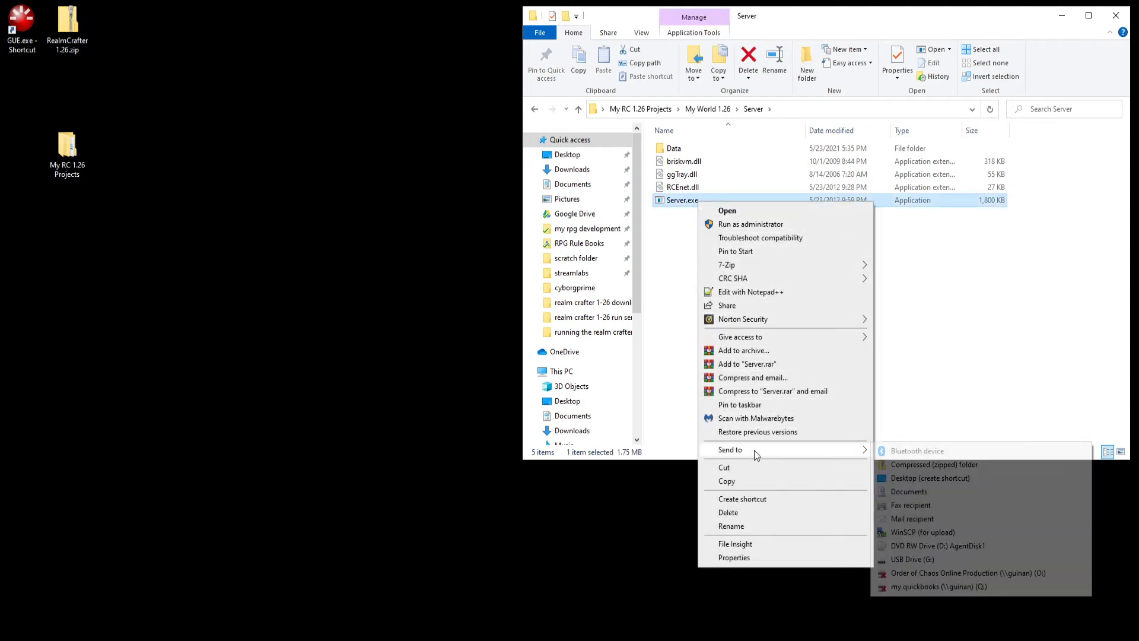
{"action": "left_click", "coordinate": [919, 479]}
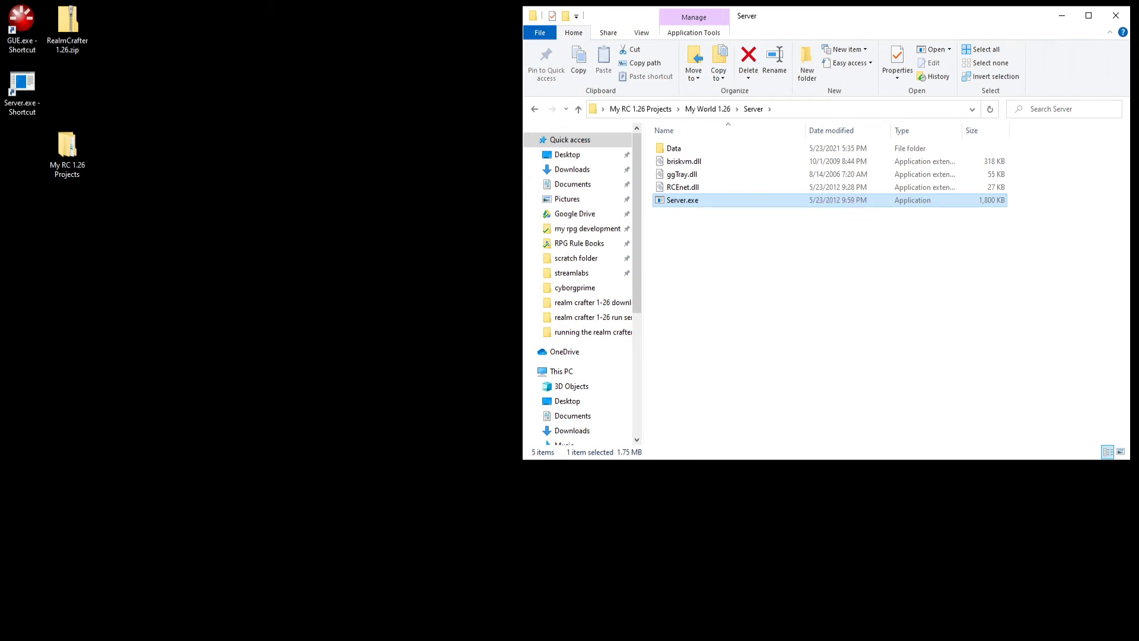
Step: Inspect the Logs and Server Data folders inside the Server build's Data folder
{"action": "double_click", "coordinate": [683, 150]}
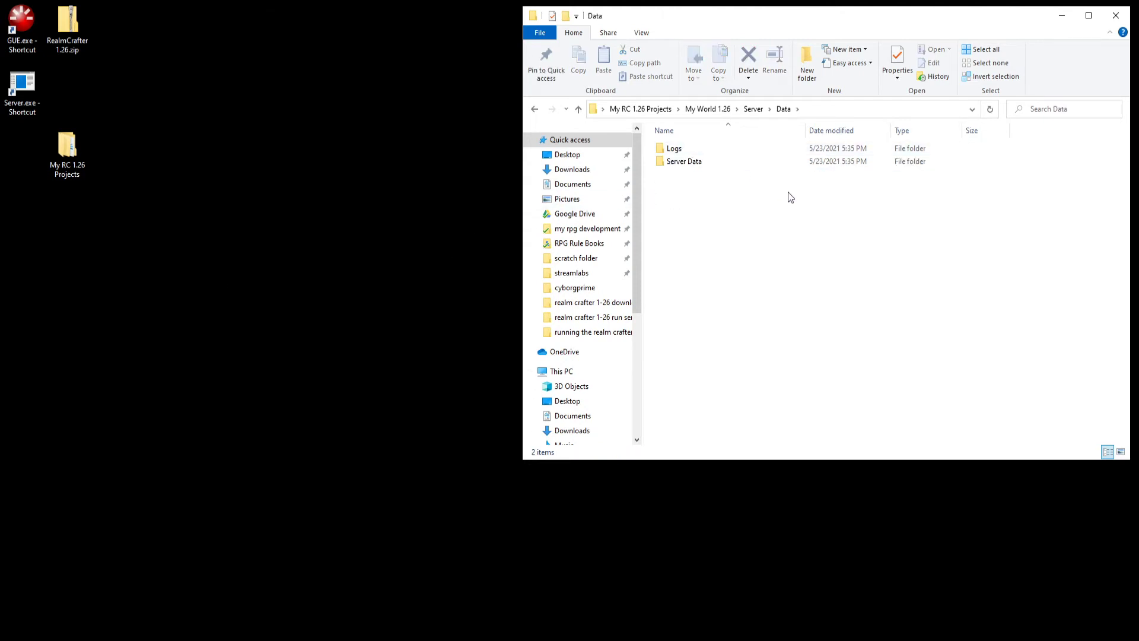
{"action": "double_click", "coordinate": [675, 148]}
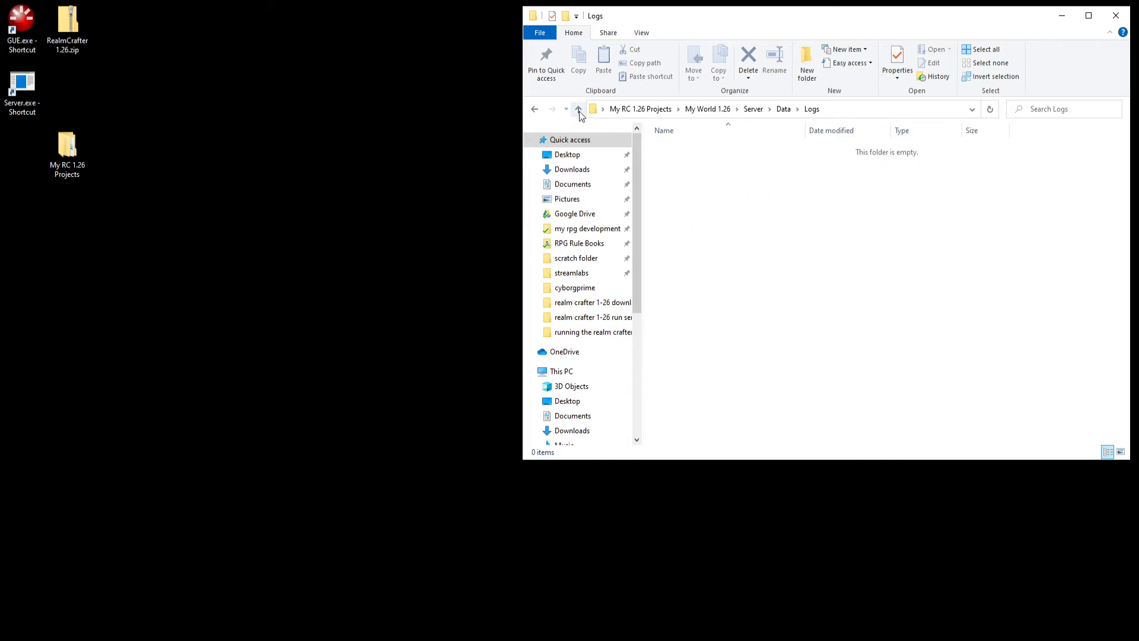
{"action": "left_click", "coordinate": [535, 109]}
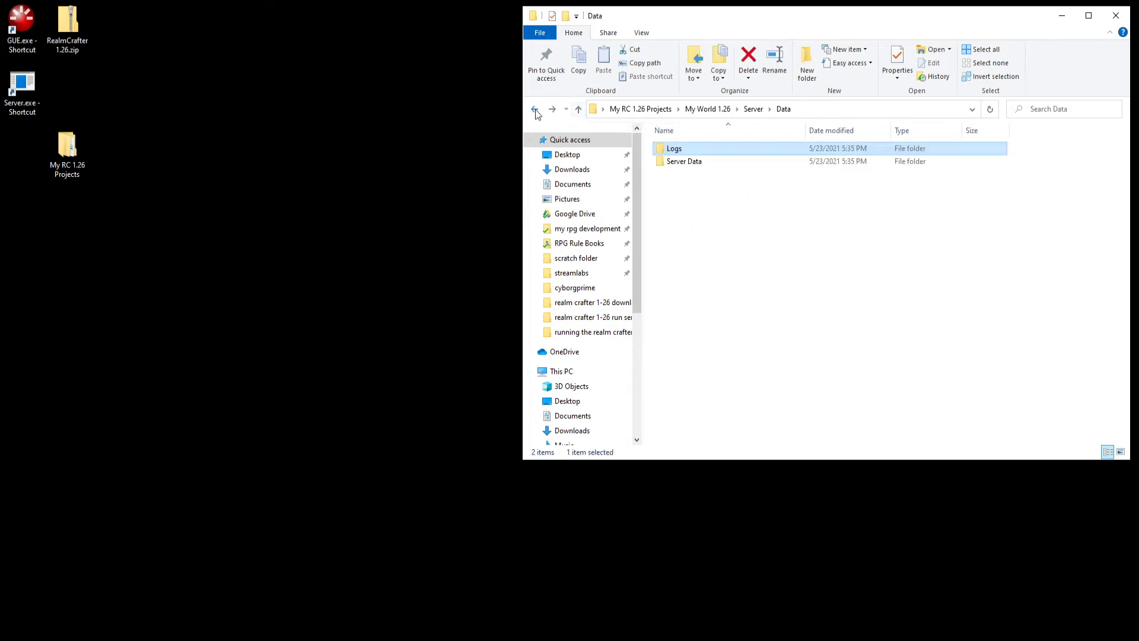
{"action": "double_click", "coordinate": [703, 164]}
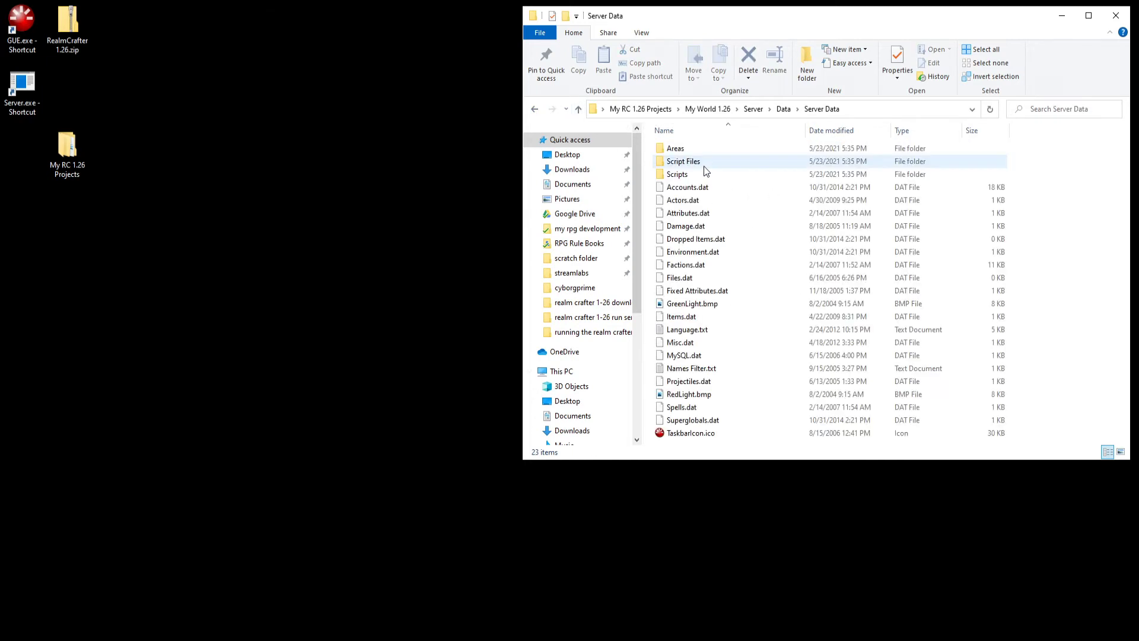
{"action": "left_click", "coordinate": [535, 110]}
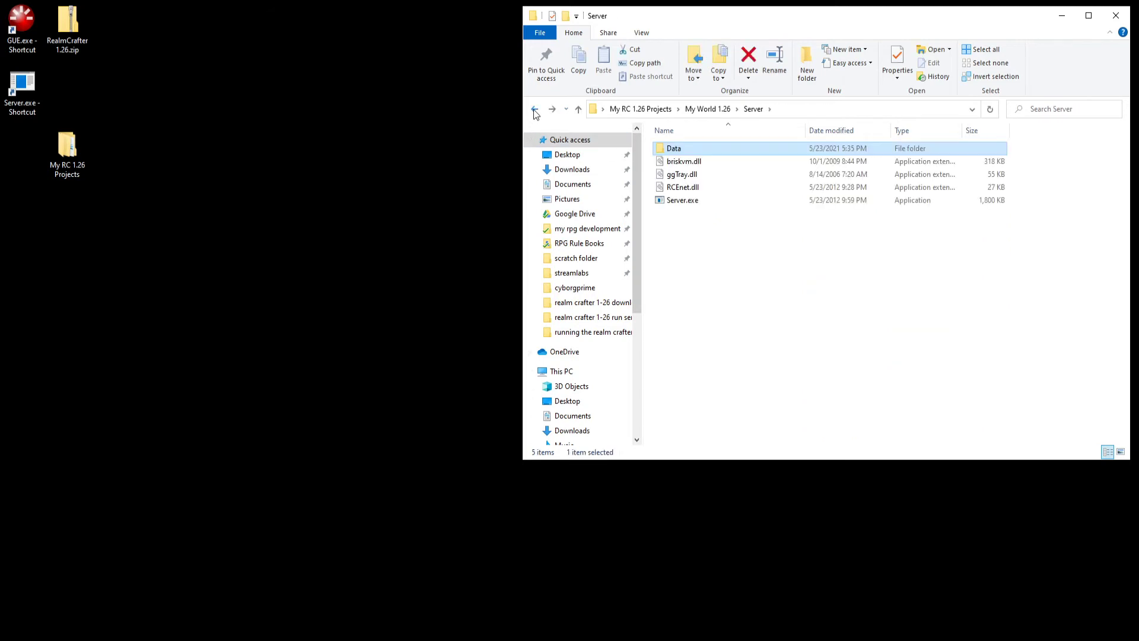
{"action": "left_click", "coordinate": [535, 111]}
Step: Run Server.exe from the Server folder, lock the server, and shut it down
{"action": "double_click", "coordinate": [684, 189]}
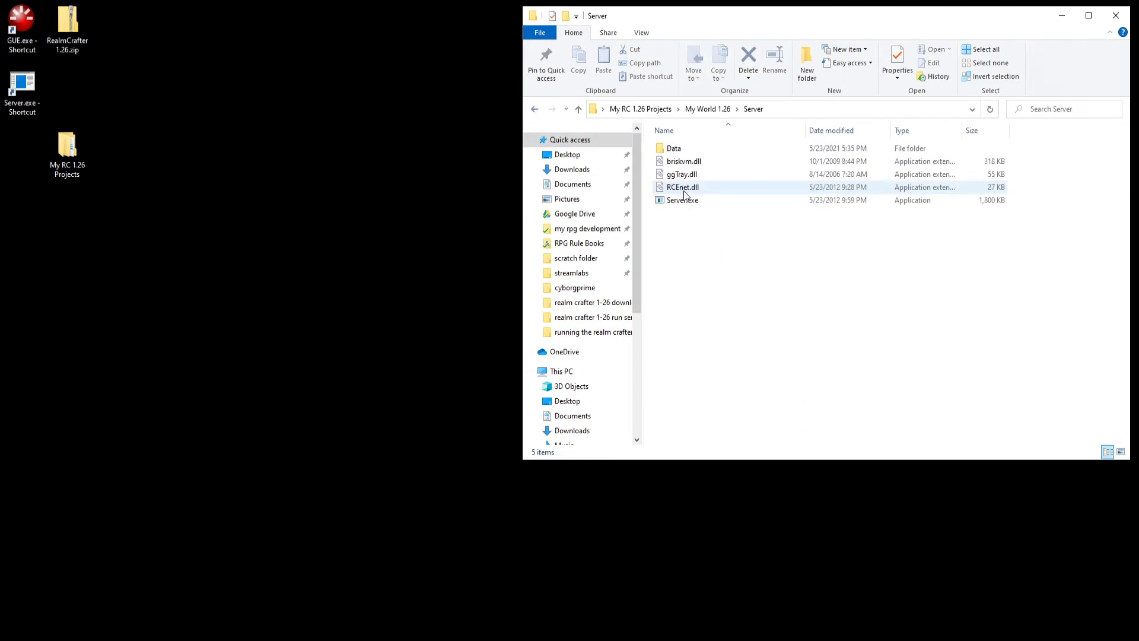
{"action": "left_click", "coordinate": [685, 204]}
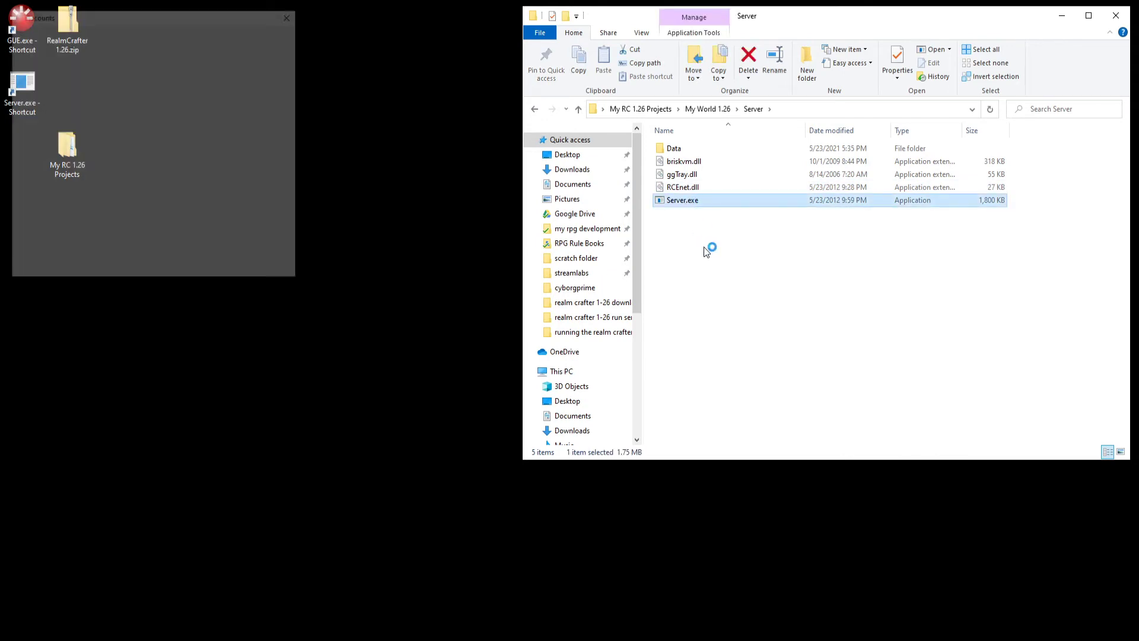
{"action": "left_click", "coordinate": [373, 271]}
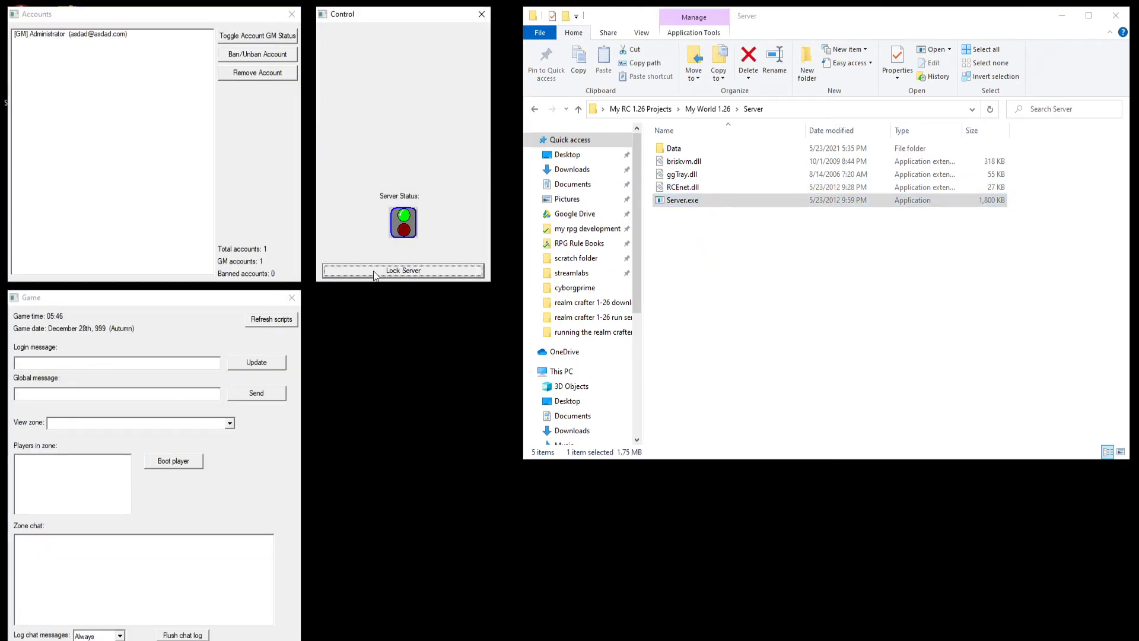
{"action": "left_click", "coordinate": [374, 271]}
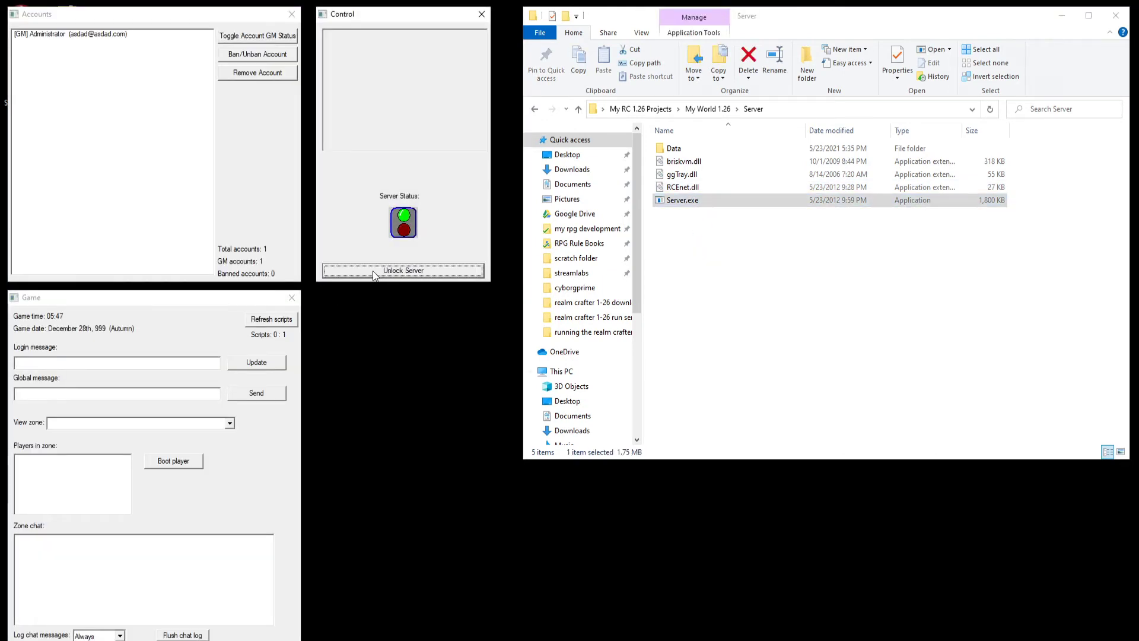
{"action": "left_click", "coordinate": [294, 16]}
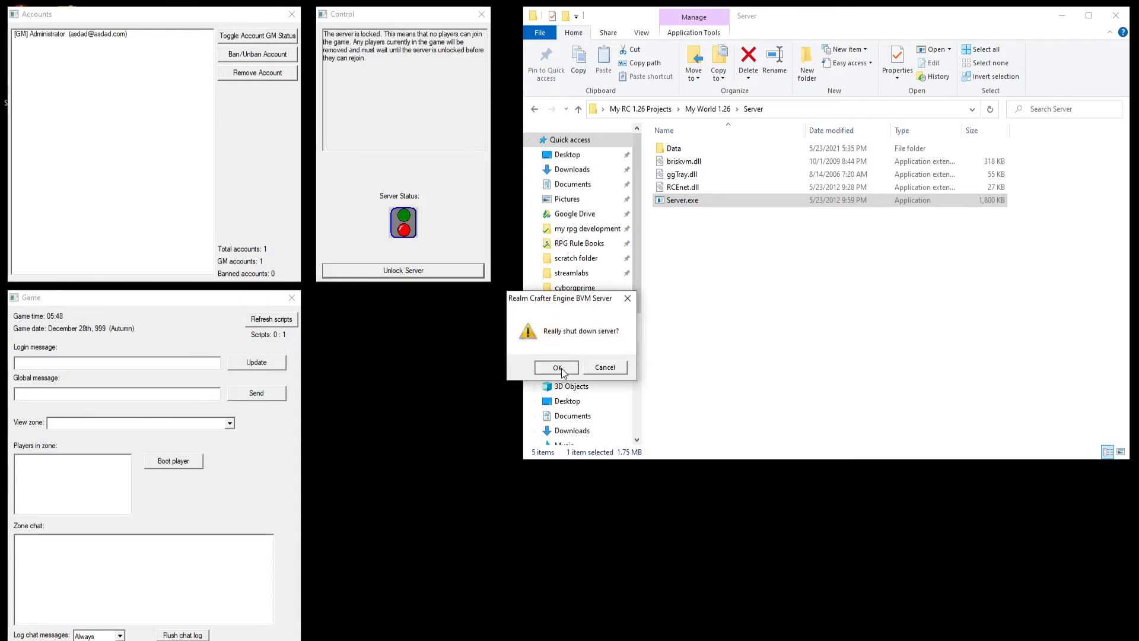
{"action": "left_click", "coordinate": [558, 366]}
Step: Create a desktop shortcut to Server Log.txt from the Server build's Data\Logs folder
{"action": "double_click", "coordinate": [676, 149]}
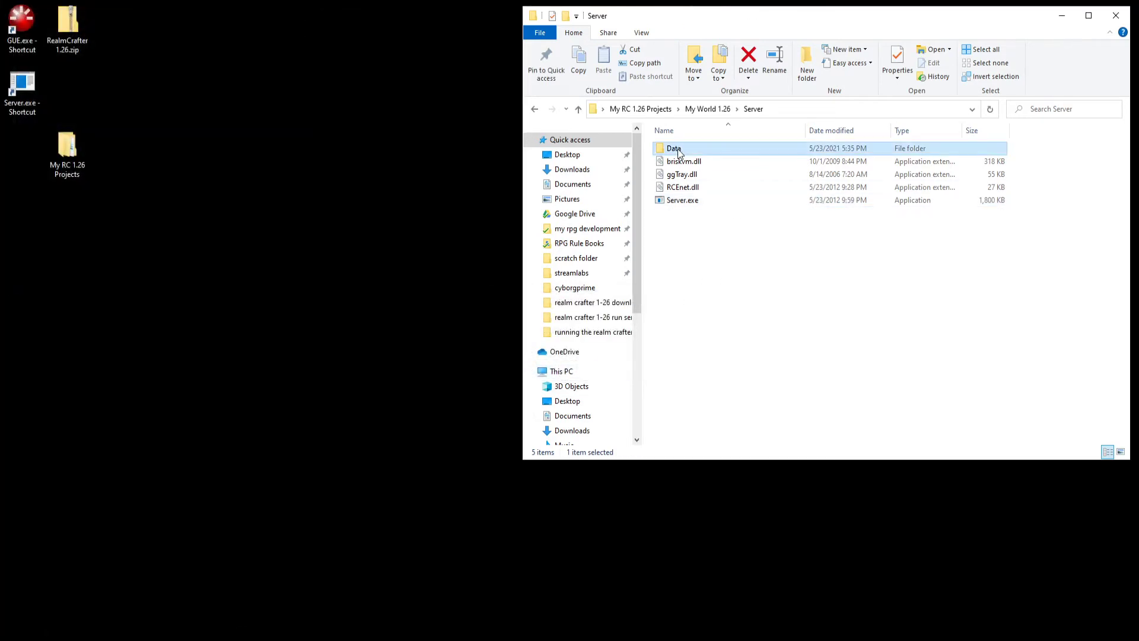
{"action": "double_click", "coordinate": [680, 148]}
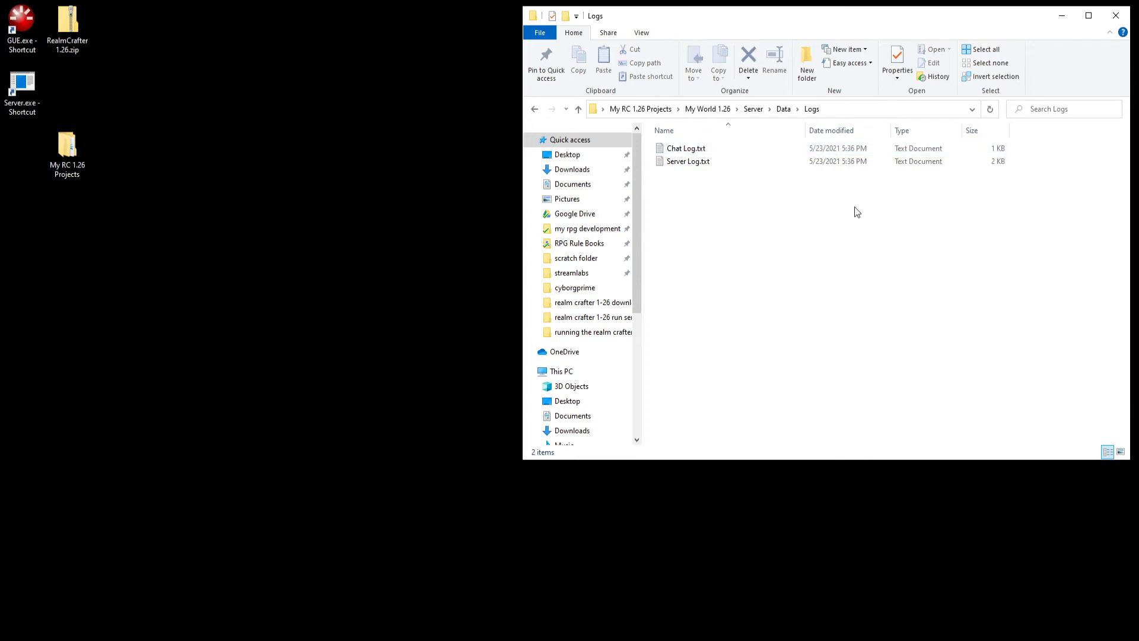
{"action": "left_click", "coordinate": [699, 161]}
{"action": "right_click", "coordinate": [699, 161]}
{"action": "mouse_move", "coordinate": [718, 239]}
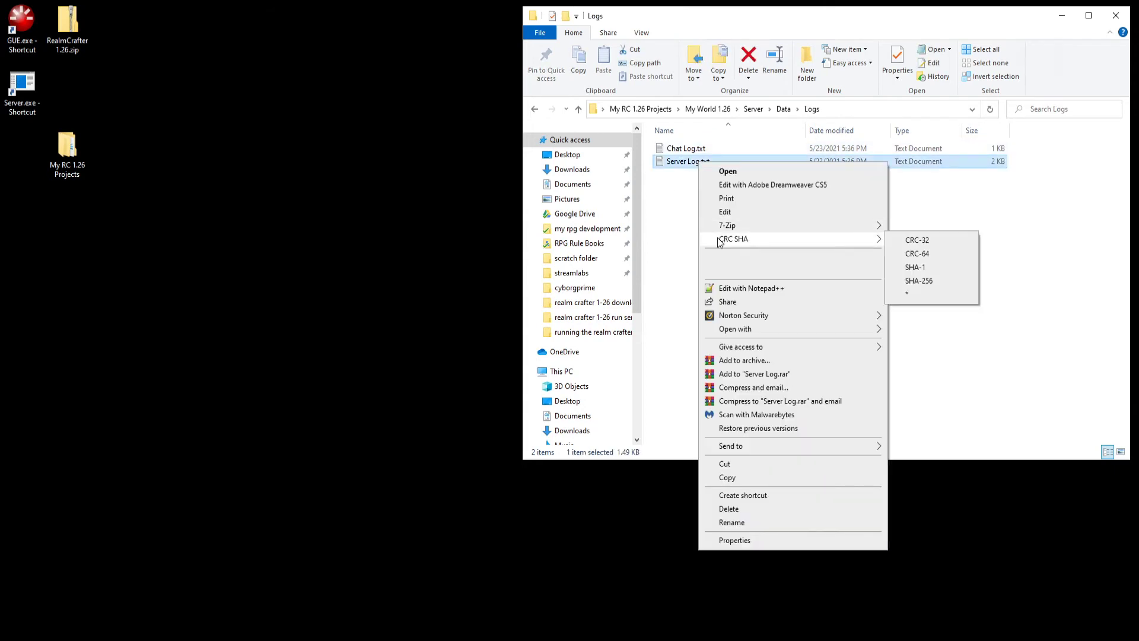
{"action": "mouse_move", "coordinate": [759, 450]}
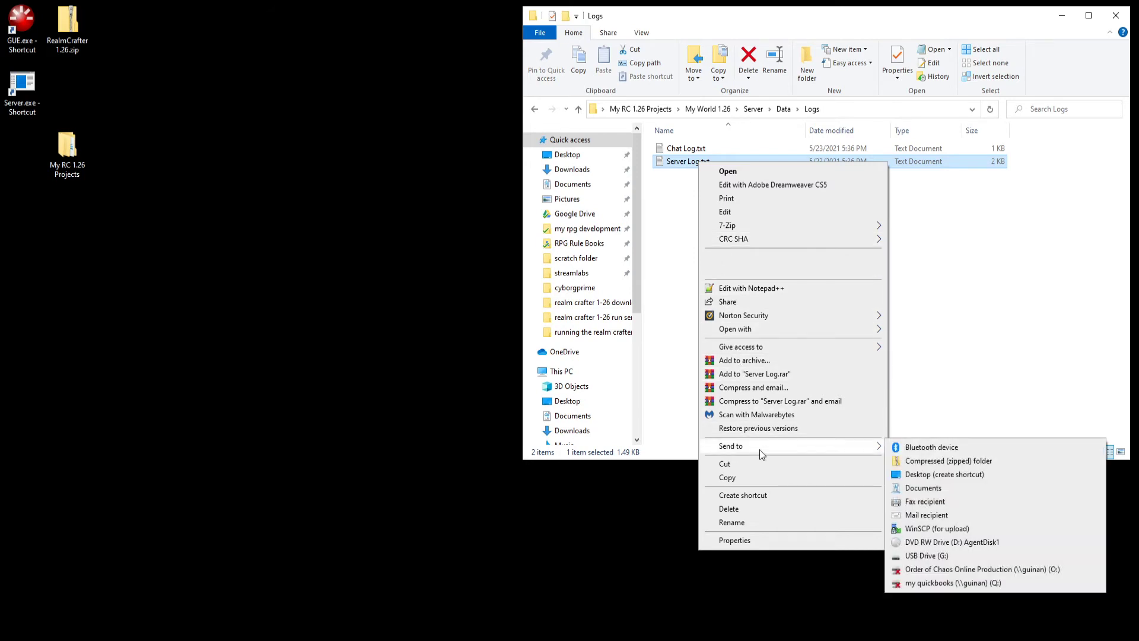
{"action": "left_click", "coordinate": [950, 477]}
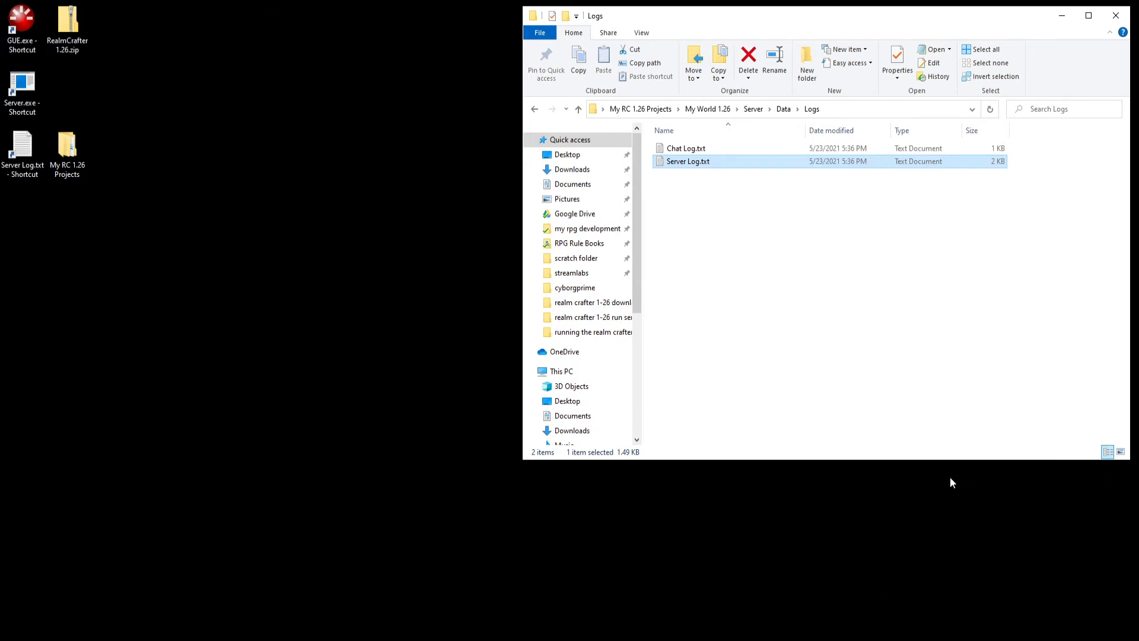
Step: Rearrange the desktop so the Server Log.txt and GUE.exe shortcuts line up beside Server.exe, with My RC 1.26 Projects next to RealmCrafter 1.26.zip
{"action": "left_click_drag", "start_coordinate": [24, 151], "coordinate": [68, 89]}
{"action": "left_click_drag", "start_coordinate": [72, 143], "coordinate": [116, 23]}
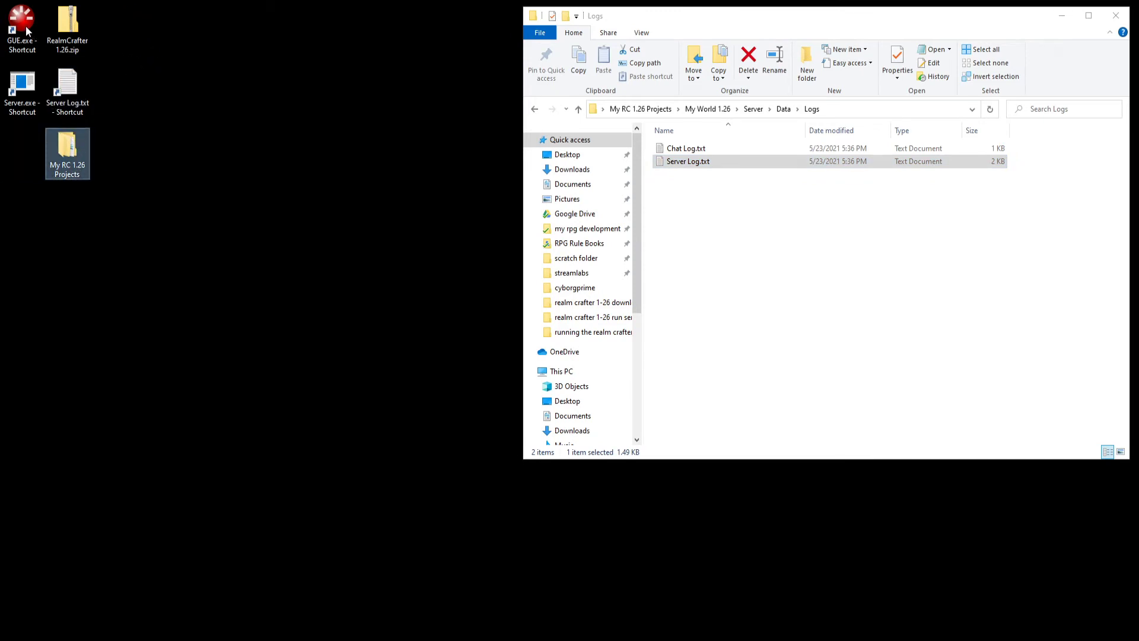
{"action": "left_click_drag", "start_coordinate": [28, 31], "coordinate": [30, 57]}
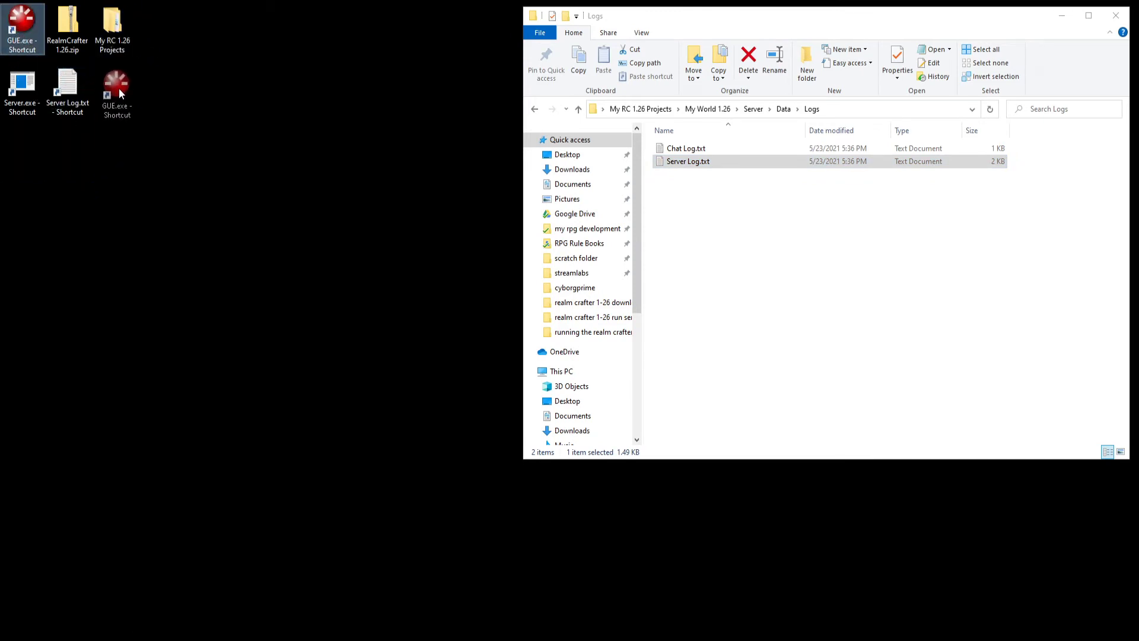
{"action": "left_click_drag", "start_coordinate": [120, 94], "coordinate": [119, 95]}
{"action": "left_click", "coordinate": [119, 220]}
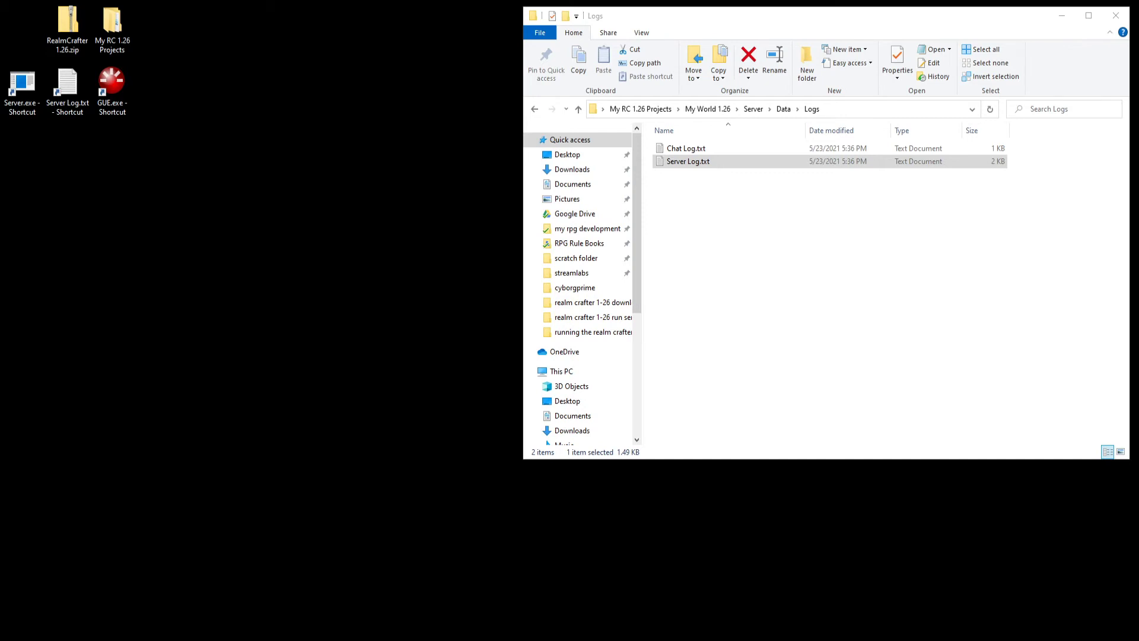
Step: Create a desktop shortcut to Game.exe from the Game folder of My World 1.26
{"action": "left_click", "coordinate": [579, 109]}
{"action": "left_click", "coordinate": [579, 109]}
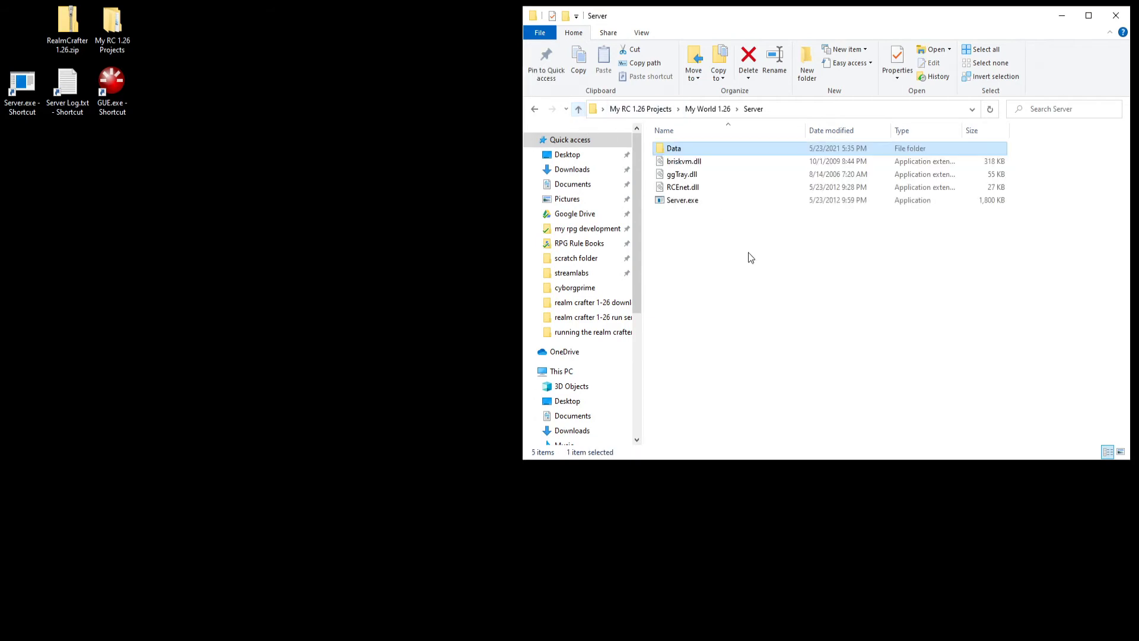
{"action": "left_click", "coordinate": [579, 109]}
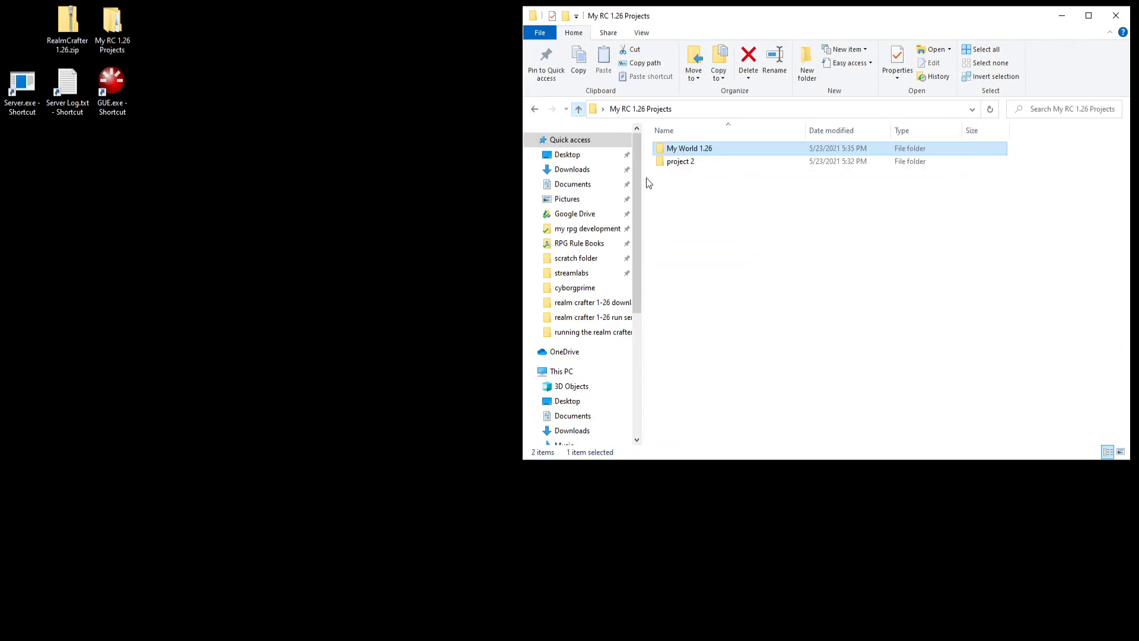
{"action": "double_click", "coordinate": [691, 149]}
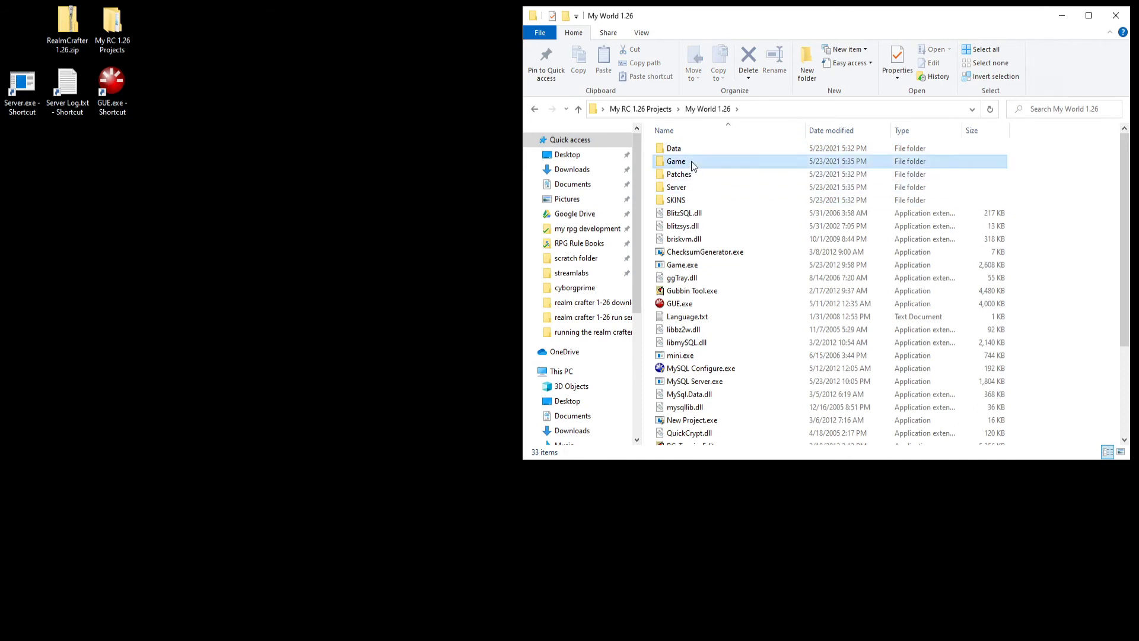
{"action": "double_click", "coordinate": [691, 161]}
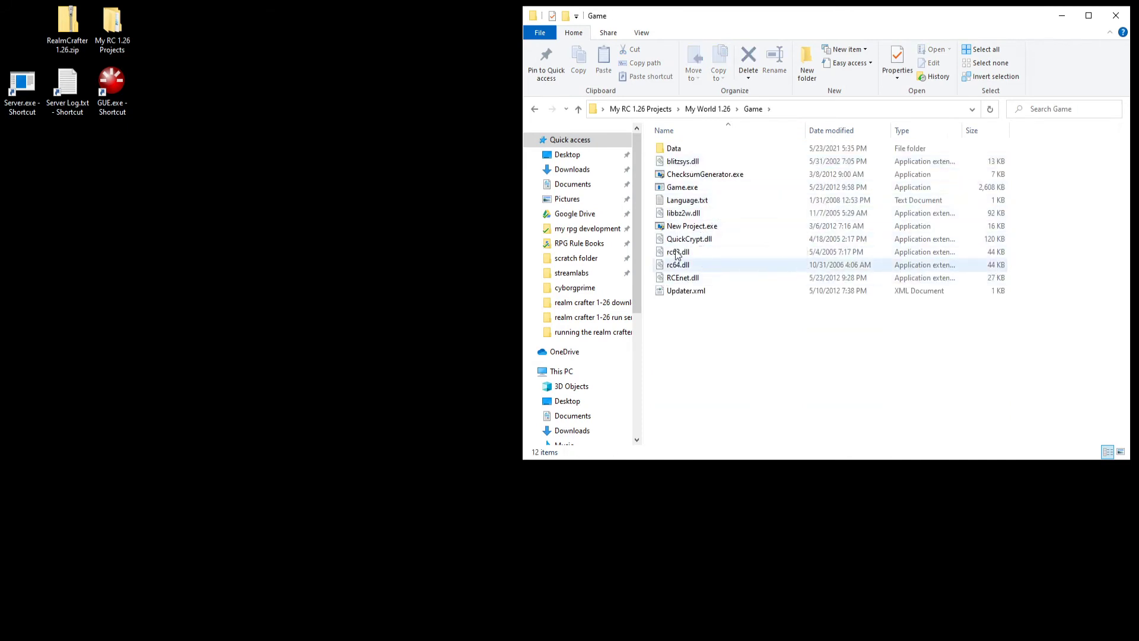
{"action": "left_click", "coordinate": [682, 188]}
{"action": "right_click", "coordinate": [682, 189]}
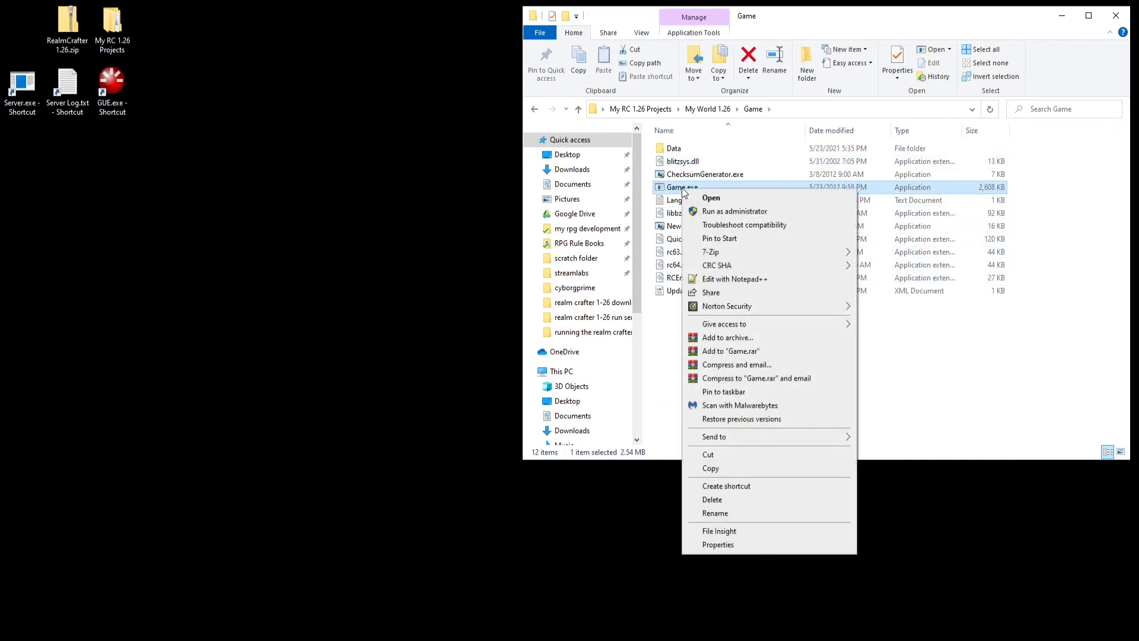
{"action": "mouse_move", "coordinate": [798, 438]}
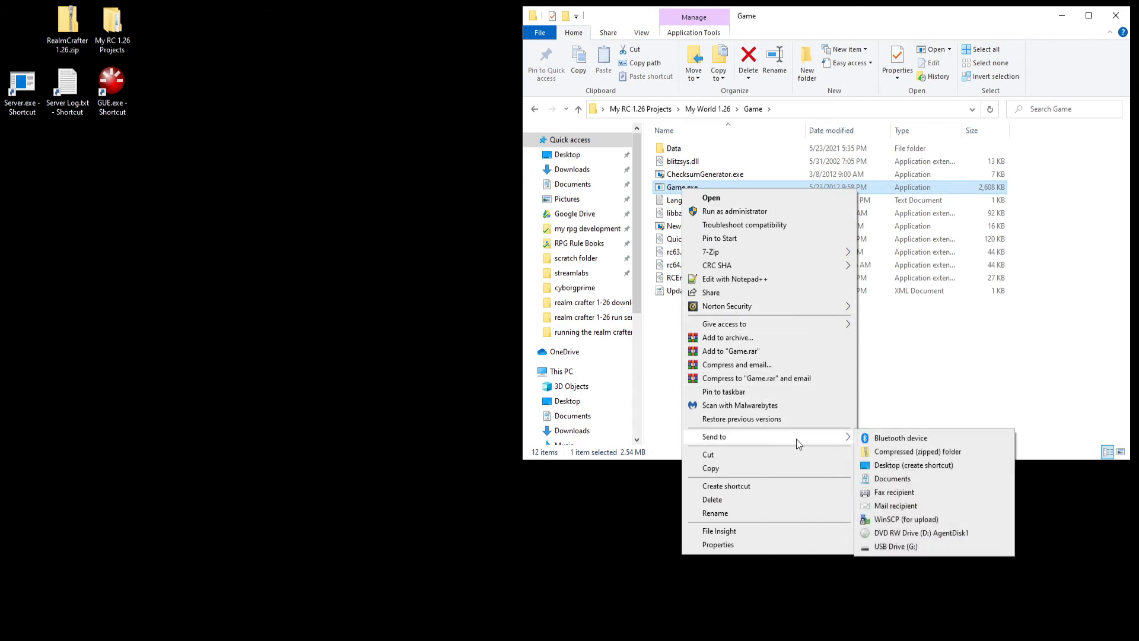
{"action": "left_click", "coordinate": [925, 466]}
Step: Line up the desktop shortcuts in one row in the order Server.exe, Server Log.txt, GUE.exe, Game.exe
{"action": "left_click_drag", "start_coordinate": [27, 27], "coordinate": [207, 92]}
{"action": "left_click_drag", "start_coordinate": [112, 89], "coordinate": [159, 92]}
{"action": "left_click_drag", "start_coordinate": [71, 94], "coordinate": [115, 94]}
{"action": "left_click_drag", "start_coordinate": [28, 89], "coordinate": [67, 88]}
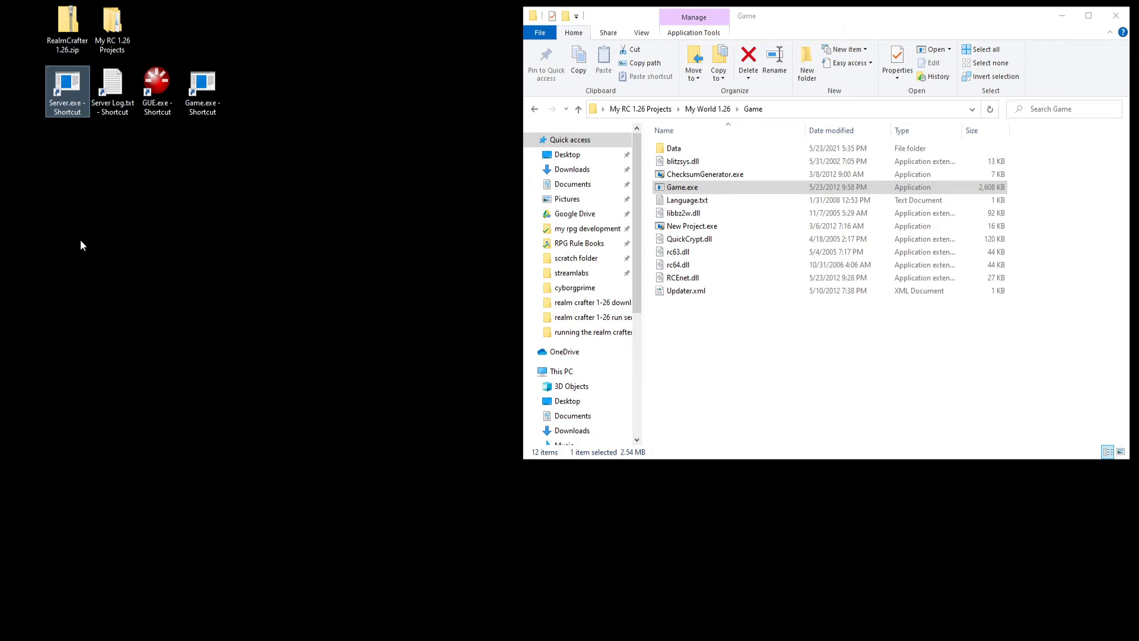
Step: Create a desktop folder named My World 1.26 Dev and move the four shortcuts into it
{"action": "right_click", "coordinate": [106, 233]}
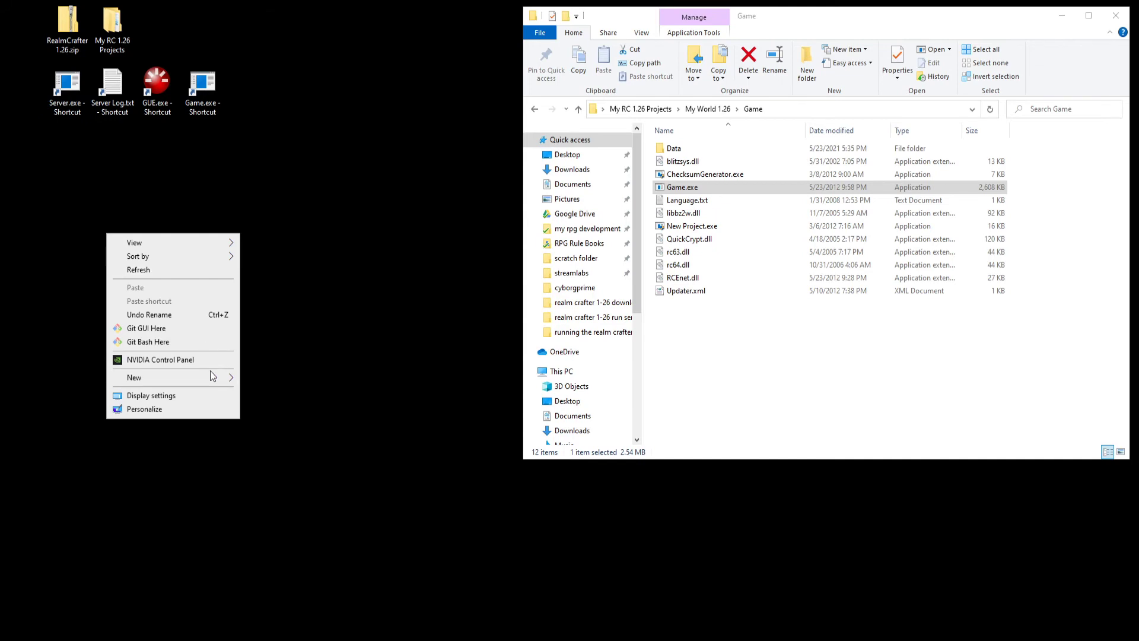
{"action": "mouse_move", "coordinate": [212, 378]}
{"action": "left_click", "coordinate": [259, 375]}
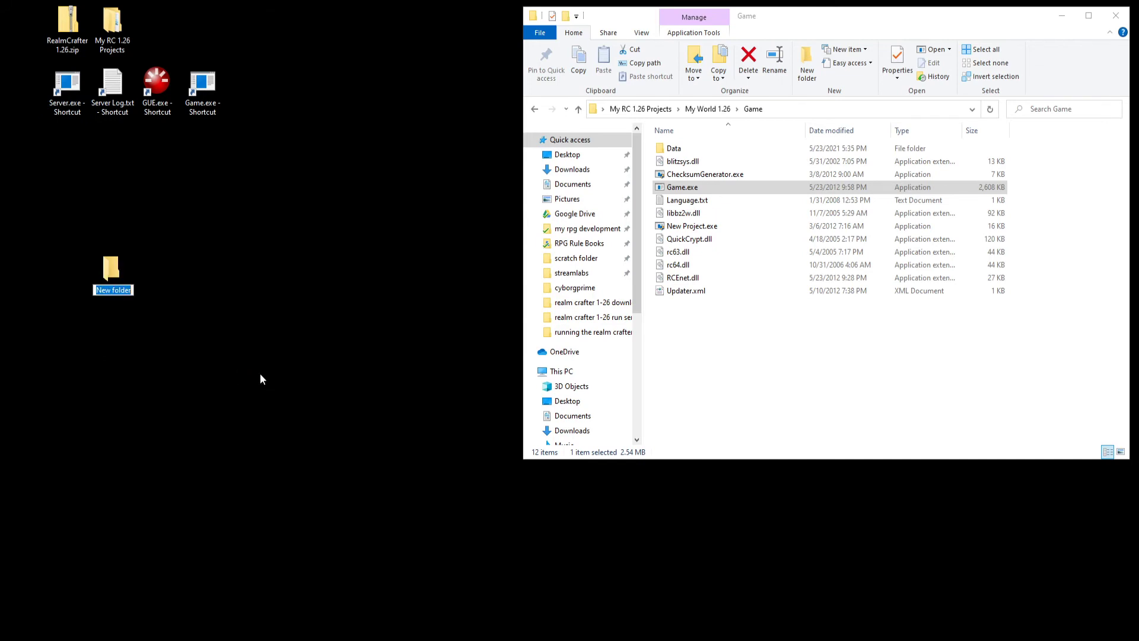
{"action": "type", "text": "My World 1.26 Dev"}
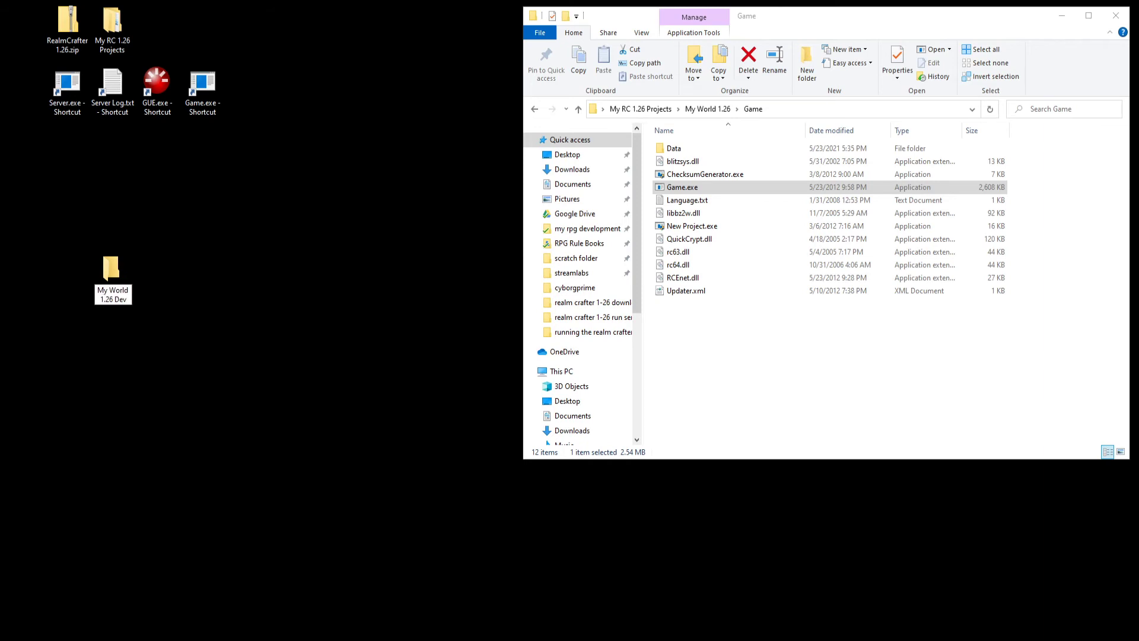
{"action": "key", "text": "Return"}
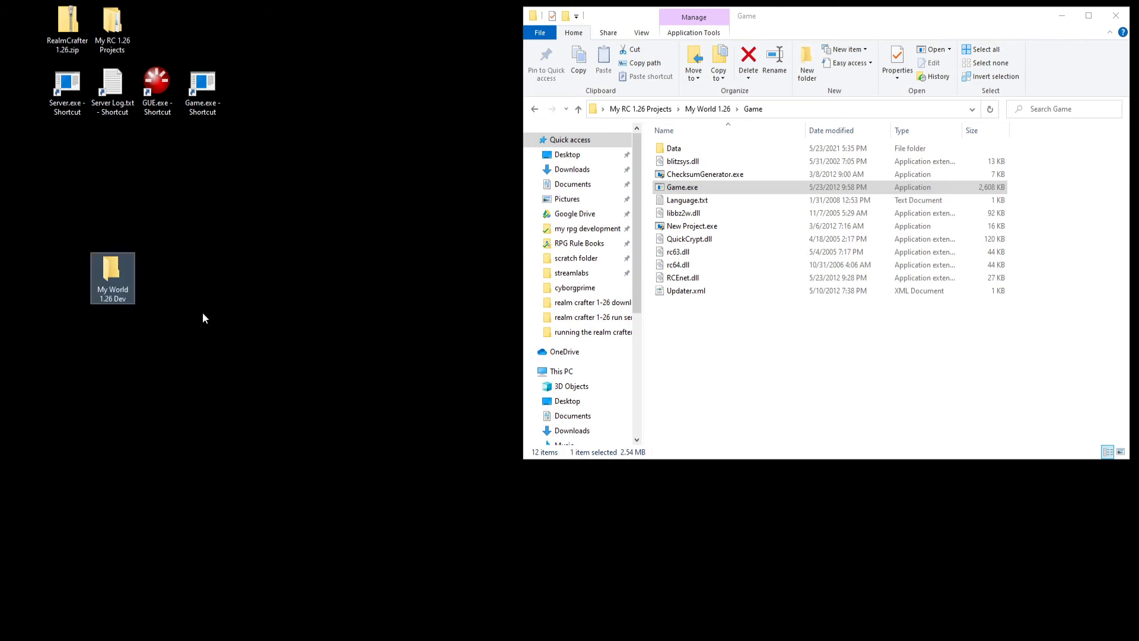
{"action": "left_click_drag", "start_coordinate": [257, 120], "coordinate": [119, 279]}
{"action": "mouse_move", "coordinate": [114, 278]}
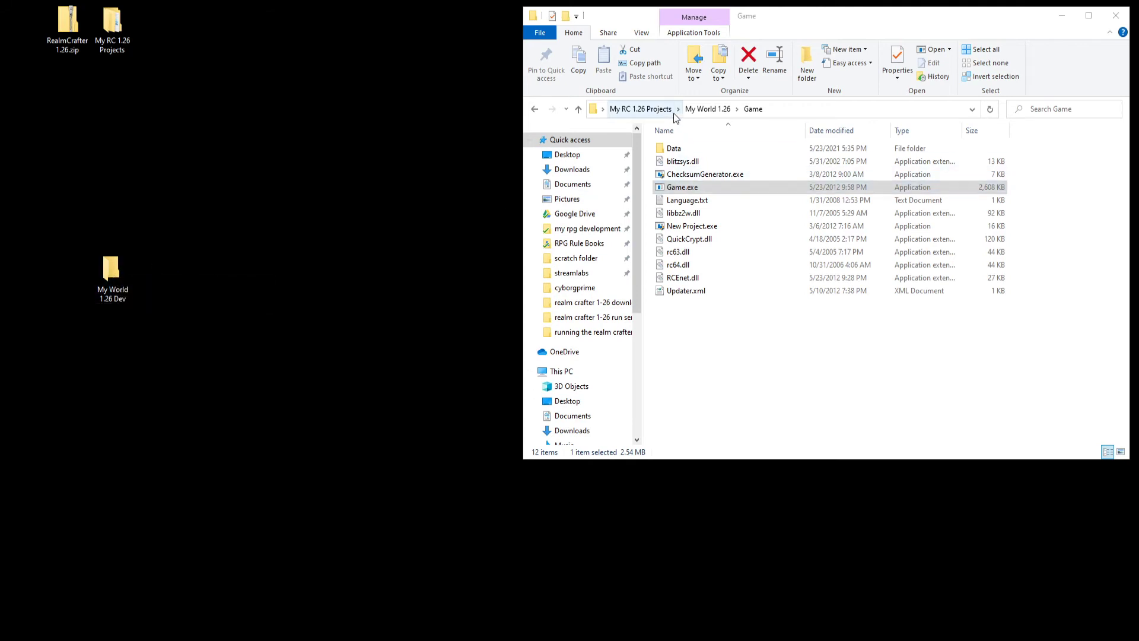
Step: Move the My World 1.26 Dev folder from the desktop into the My World 1.26 project folder
{"action": "left_click", "coordinate": [578, 109]}
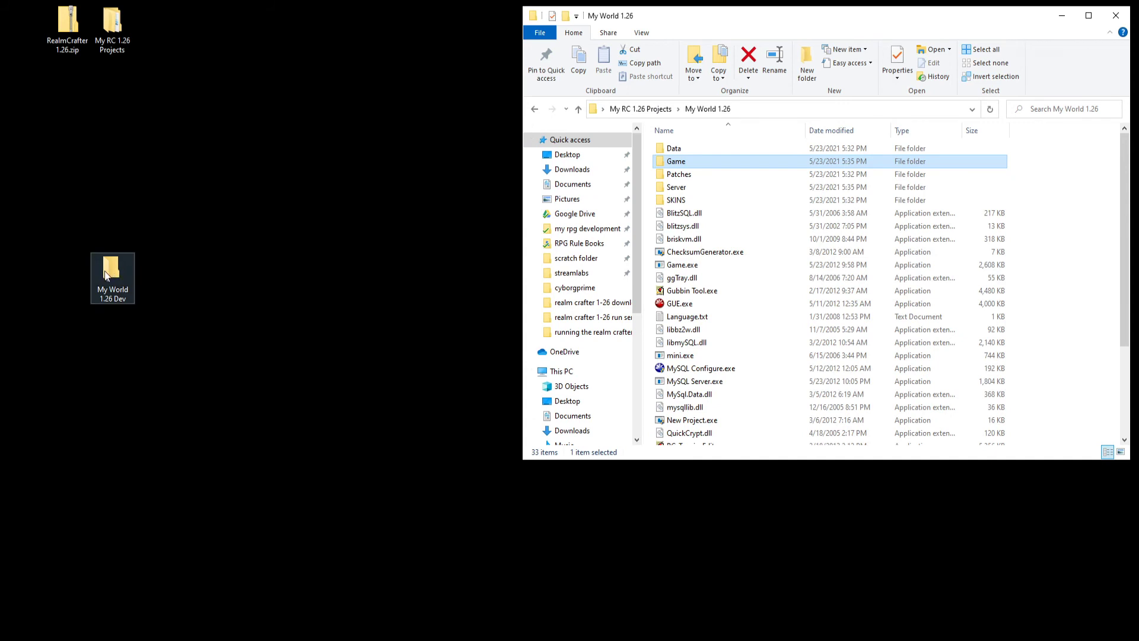
{"action": "left_click_drag", "start_coordinate": [114, 275], "coordinate": [738, 270]}
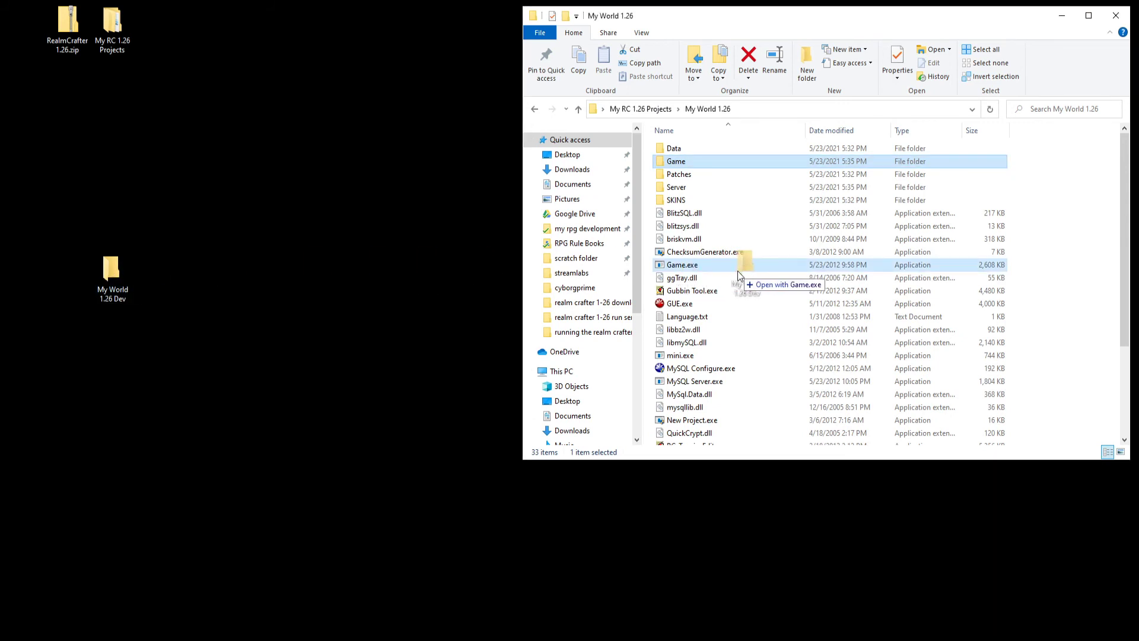
{"action": "left_click_drag", "start_coordinate": [738, 270], "coordinate": [776, 314]}
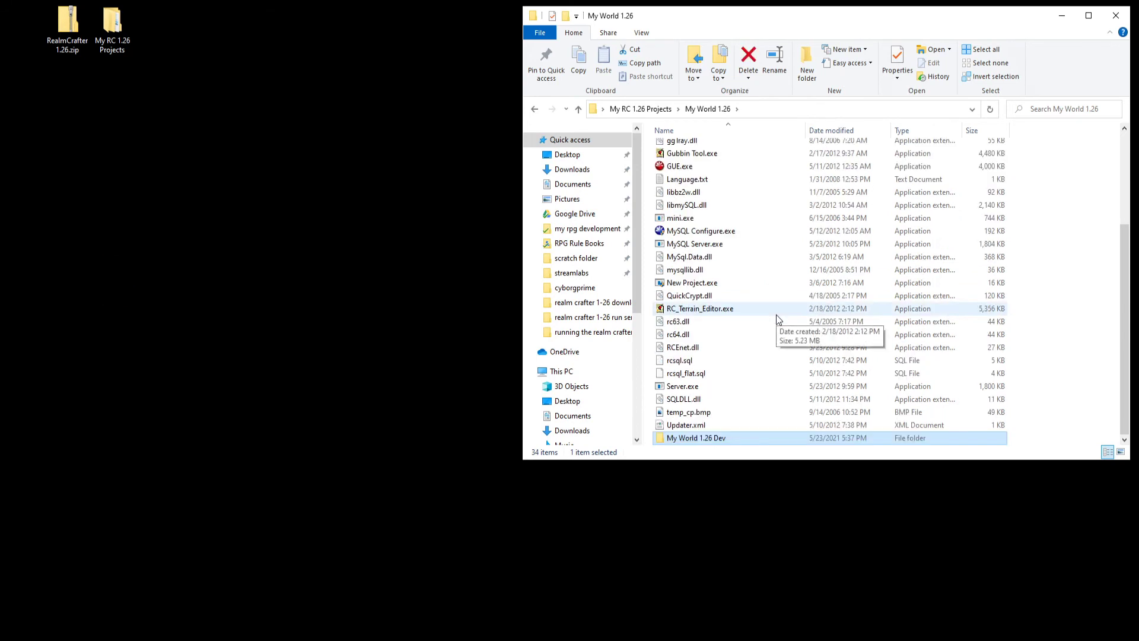
Step: Create a desktop shortcut to the My World 1.26 Dev folder, place it beside My RC 1.26 Projects, and close the folder window
{"action": "left_click", "coordinate": [722, 439]}
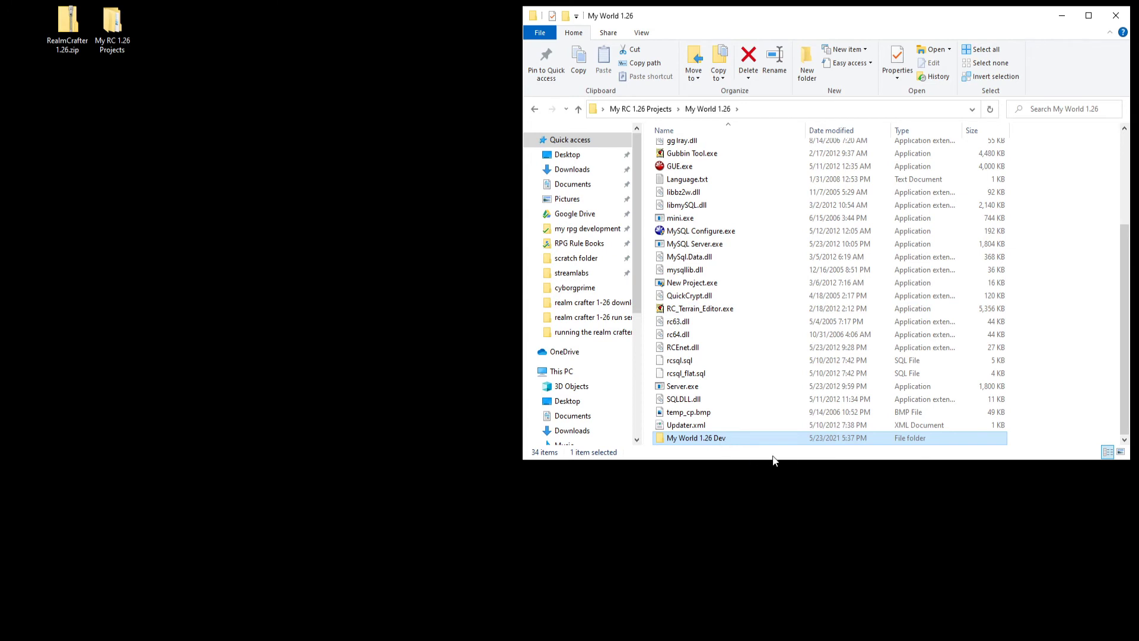
{"action": "key", "text": "Return"}
{"action": "right_click", "coordinate": [712, 438]}
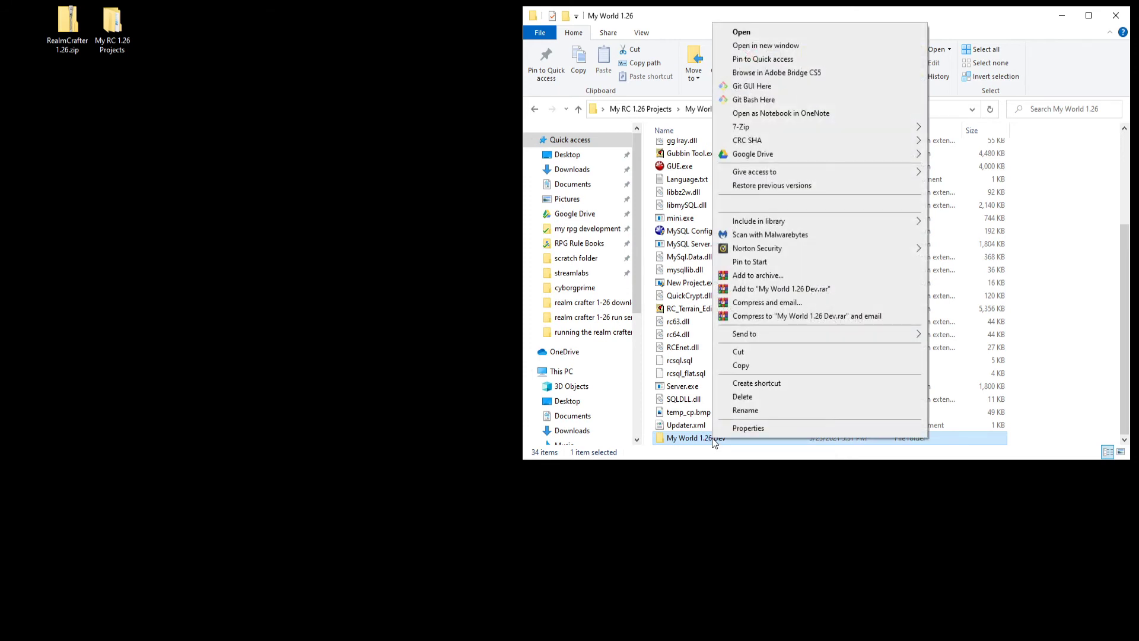
{"action": "mouse_move", "coordinate": [825, 337]}
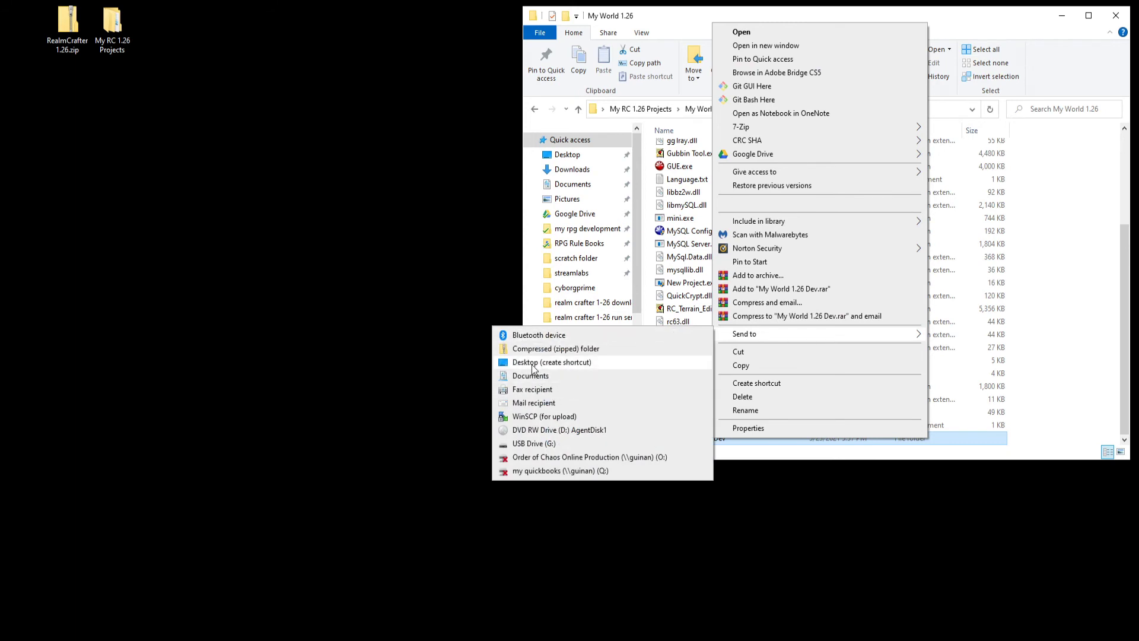
{"action": "left_click", "coordinate": [552, 362]}
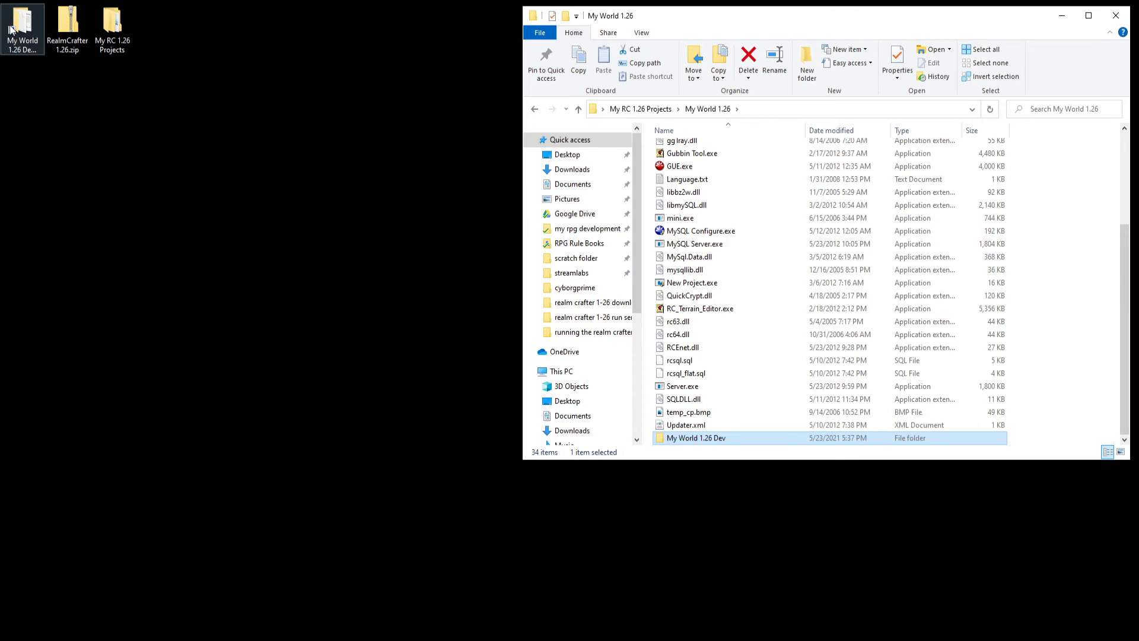
{"action": "left_click_drag", "start_coordinate": [25, 28], "coordinate": [176, 78]}
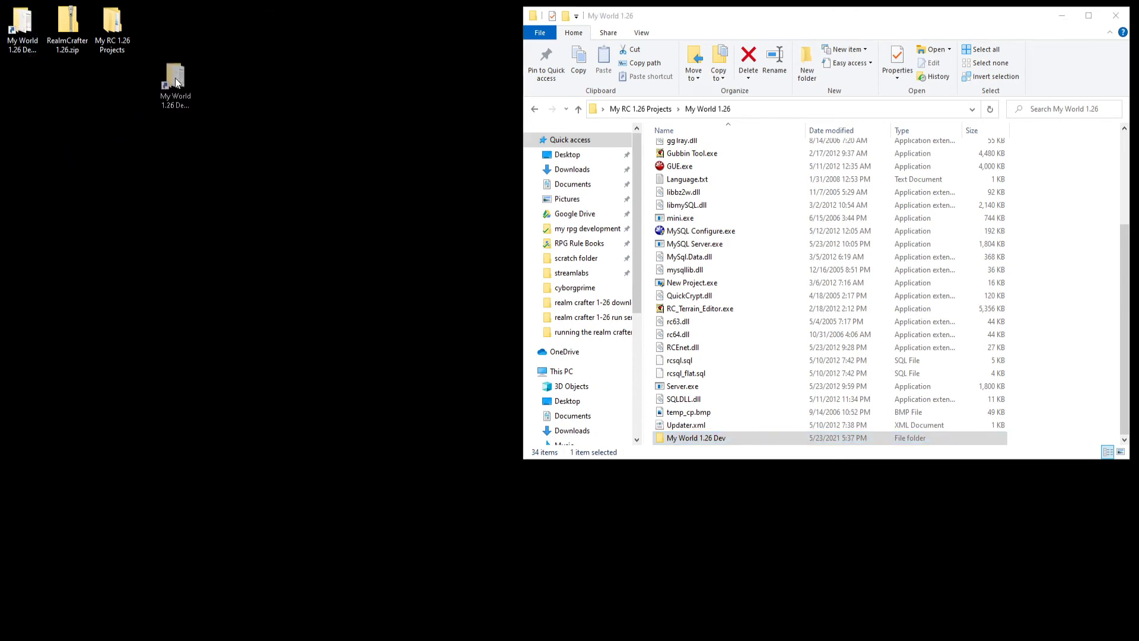
{"action": "left_click_drag", "start_coordinate": [173, 31], "coordinate": [165, 29]}
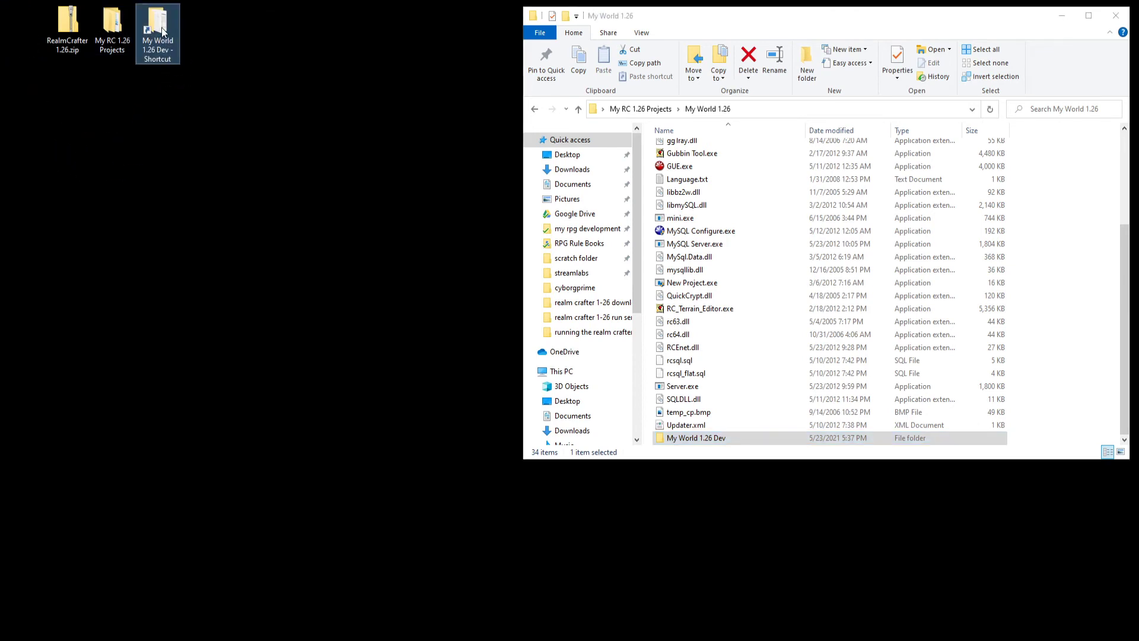
{"action": "left_click", "coordinate": [1115, 15]}
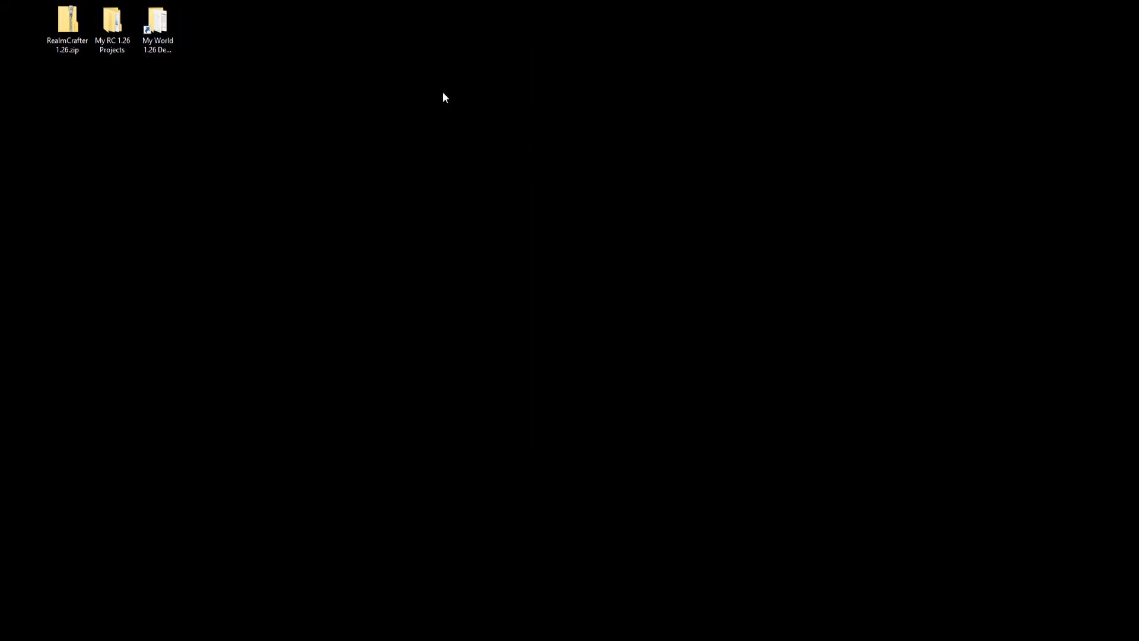
Step: Open the My World 1.26 Dev folder from its desktop shortcut, and test the GUE.exe shortcut by launching and closing the editor
{"action": "double_click", "coordinate": [162, 23]}
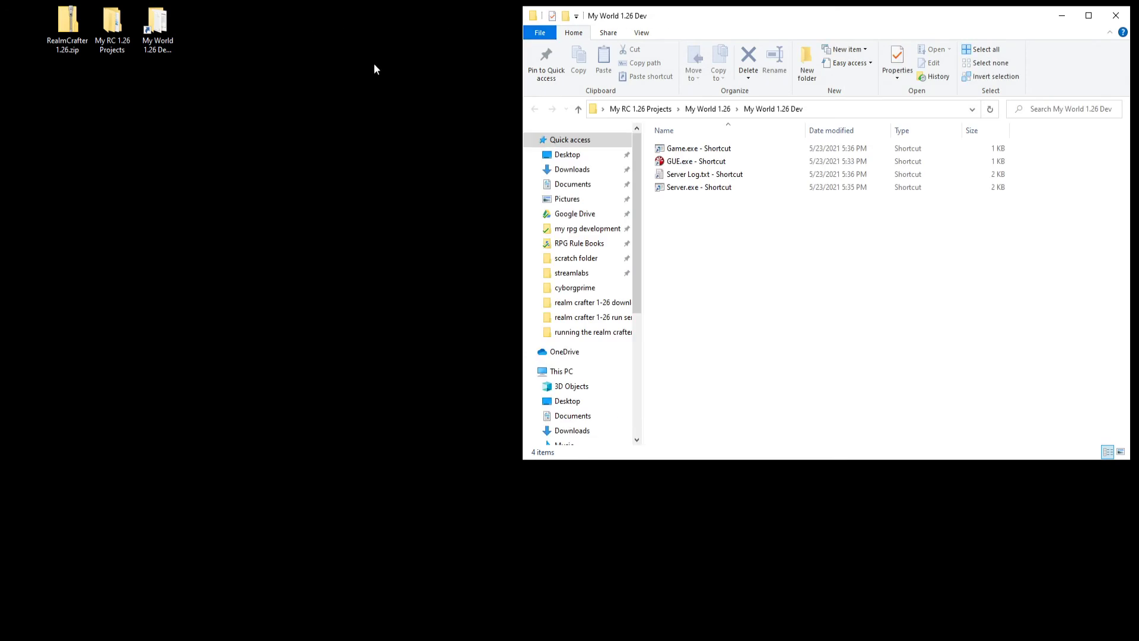
{"action": "left_click_drag", "start_coordinate": [808, 17], "coordinate": [511, 13]}
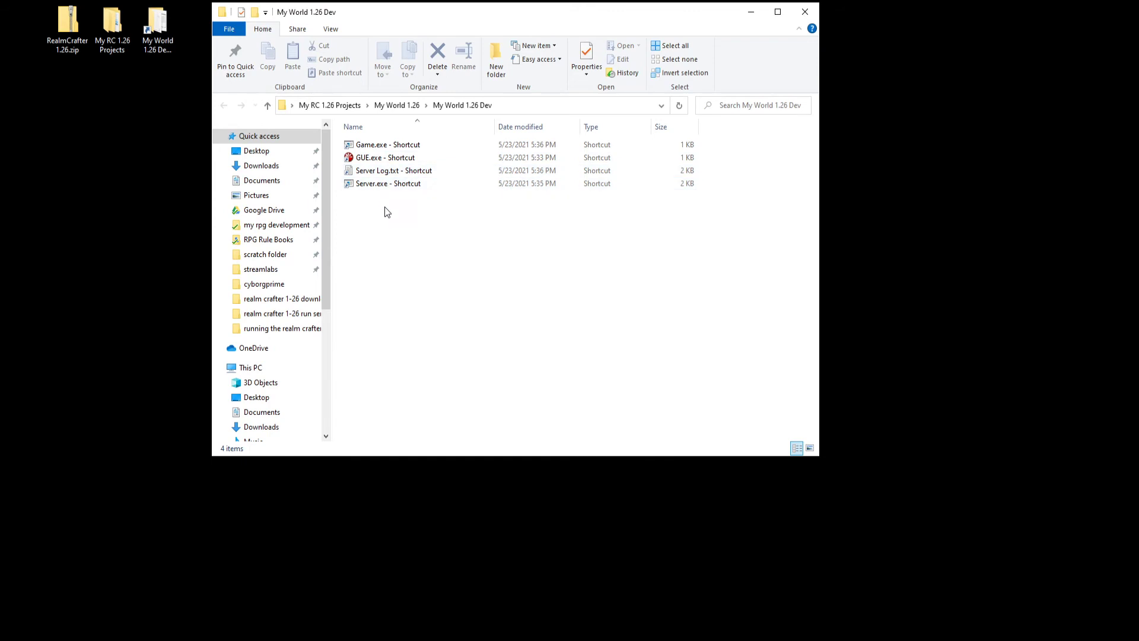
{"action": "left_click", "coordinate": [387, 159]}
{"action": "double_click", "coordinate": [387, 159]}
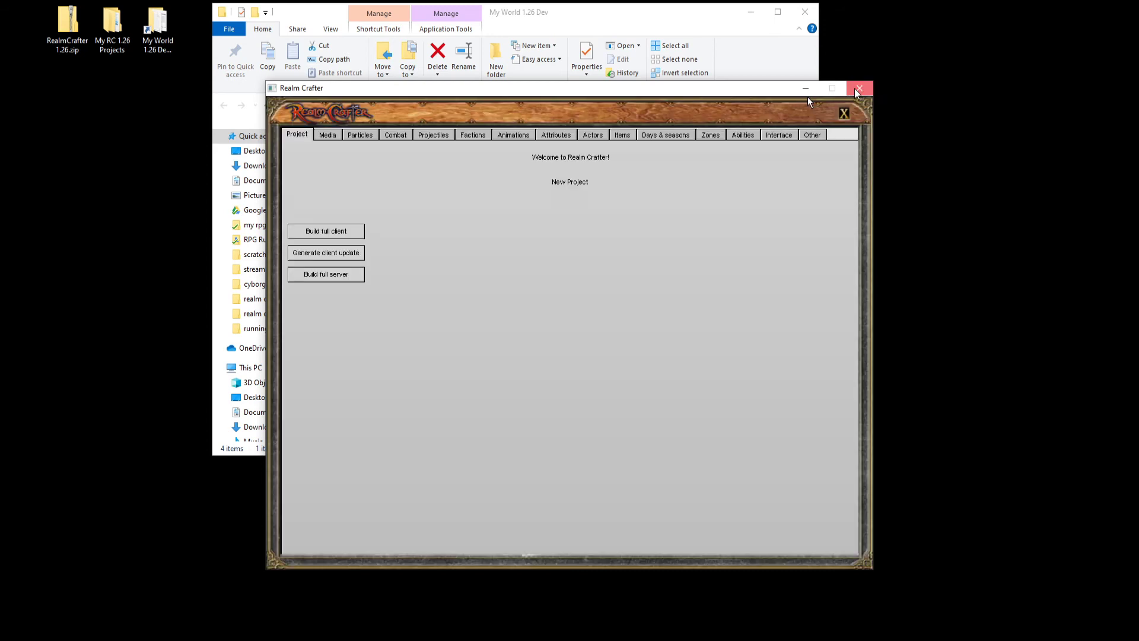
{"action": "left_click", "coordinate": [859, 88]}
Step: Start the server from the Server.exe shortcut, launch the client from the Game.exe shortcut, and quit the game
{"action": "double_click", "coordinate": [389, 185]}
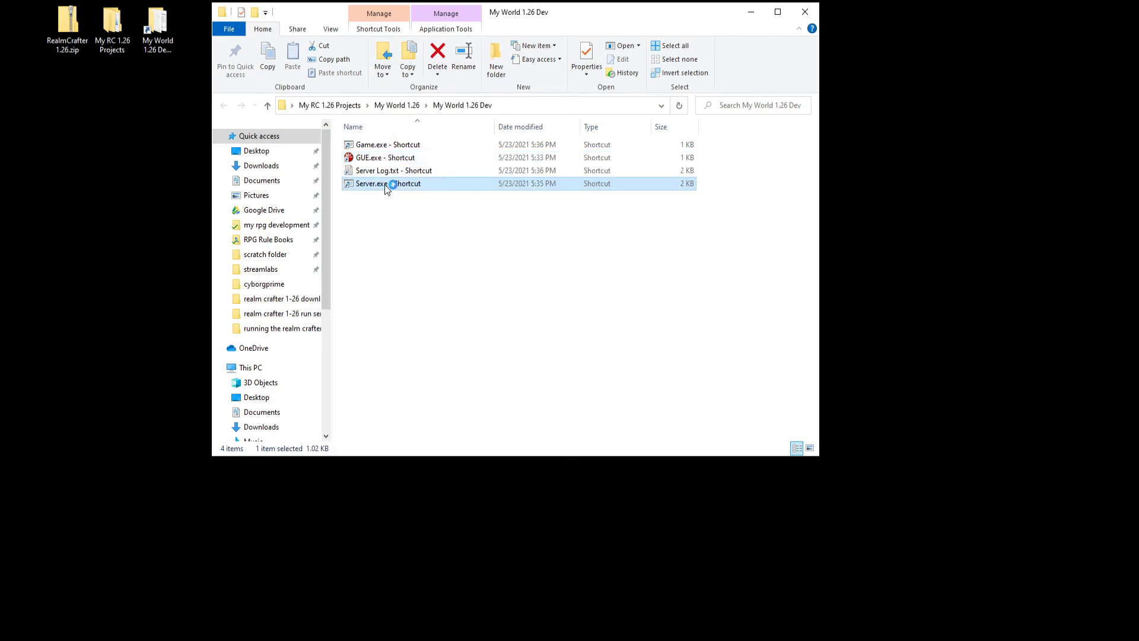
{"action": "left_click", "coordinate": [398, 272]}
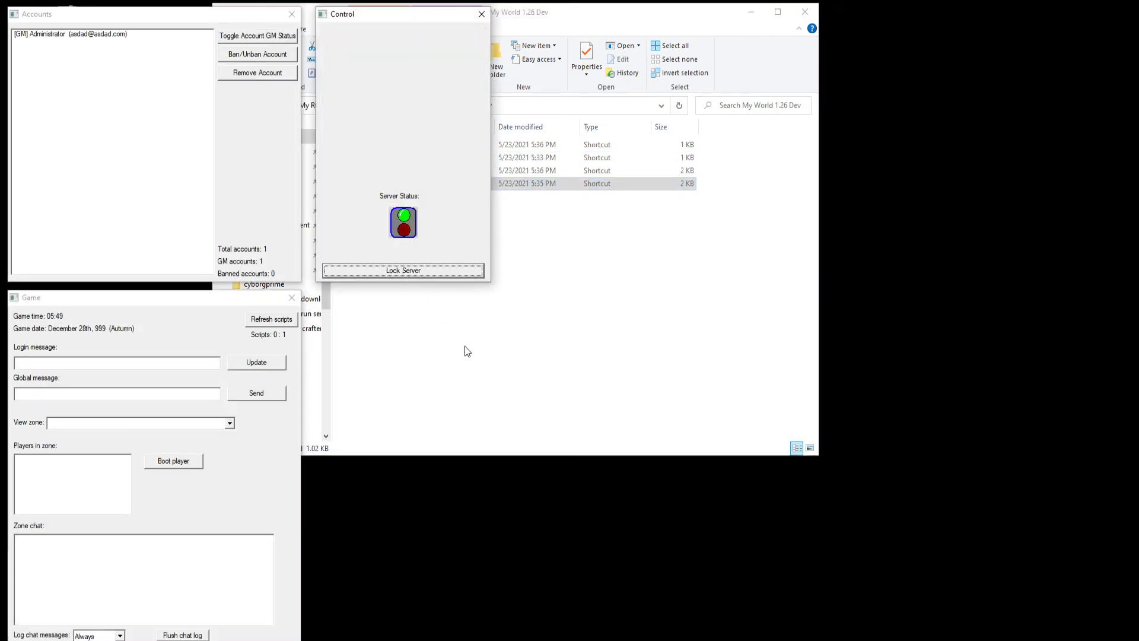
{"action": "left_click", "coordinate": [443, 326]}
{"action": "double_click", "coordinate": [384, 145]}
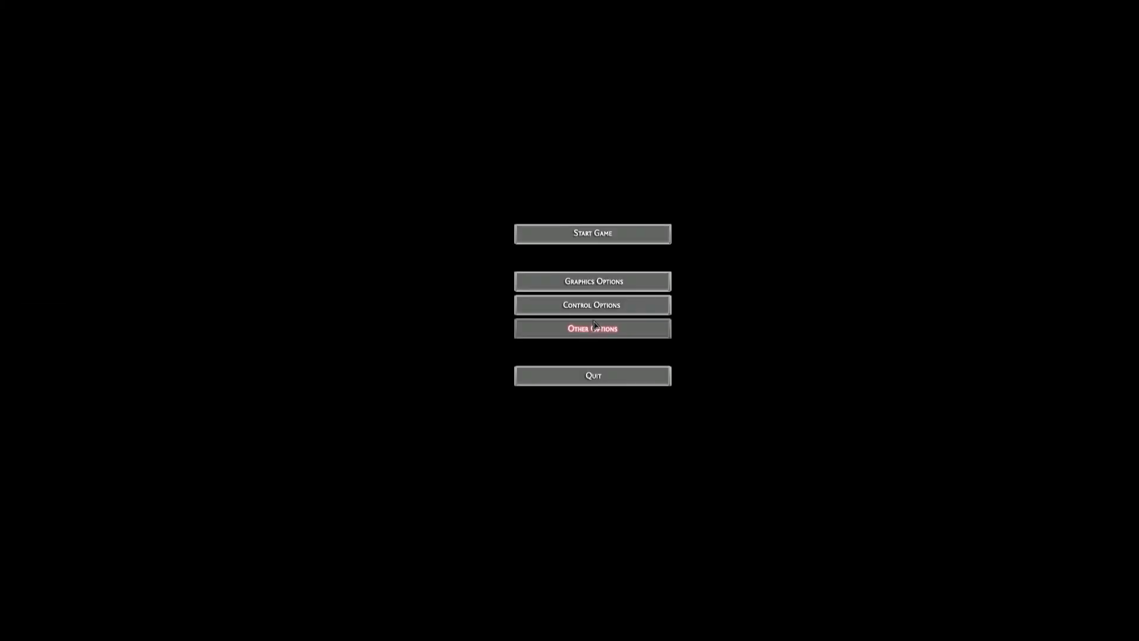
{"action": "left_click", "coordinate": [581, 378]}
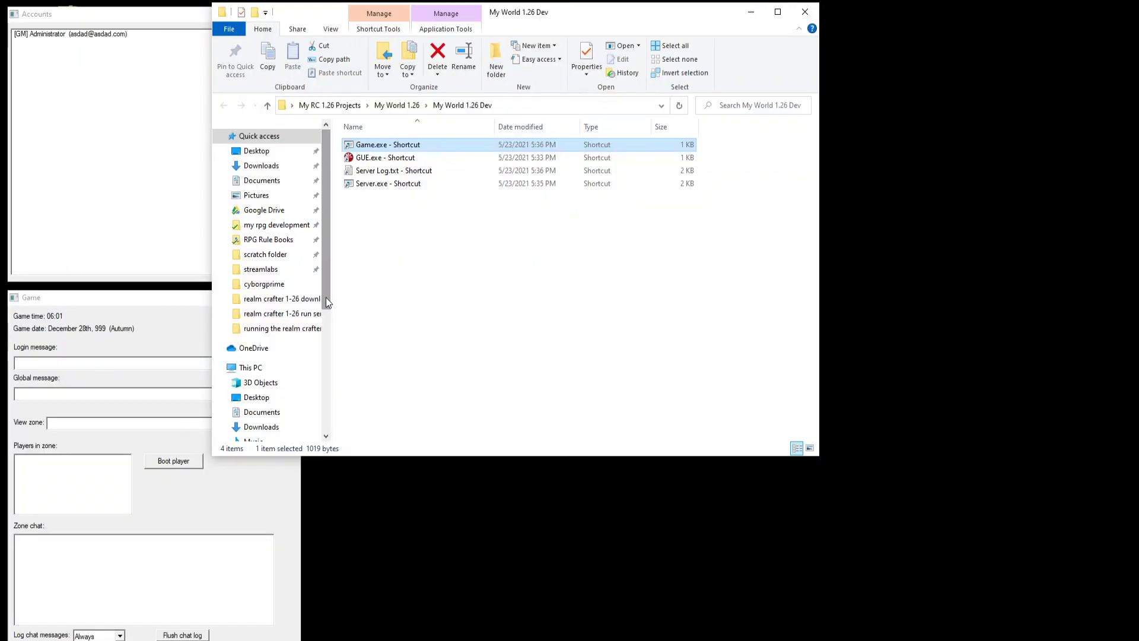
Step: Close the My World 1.26 Dev folder window and shut down the running server
{"action": "left_click", "coordinate": [805, 13]}
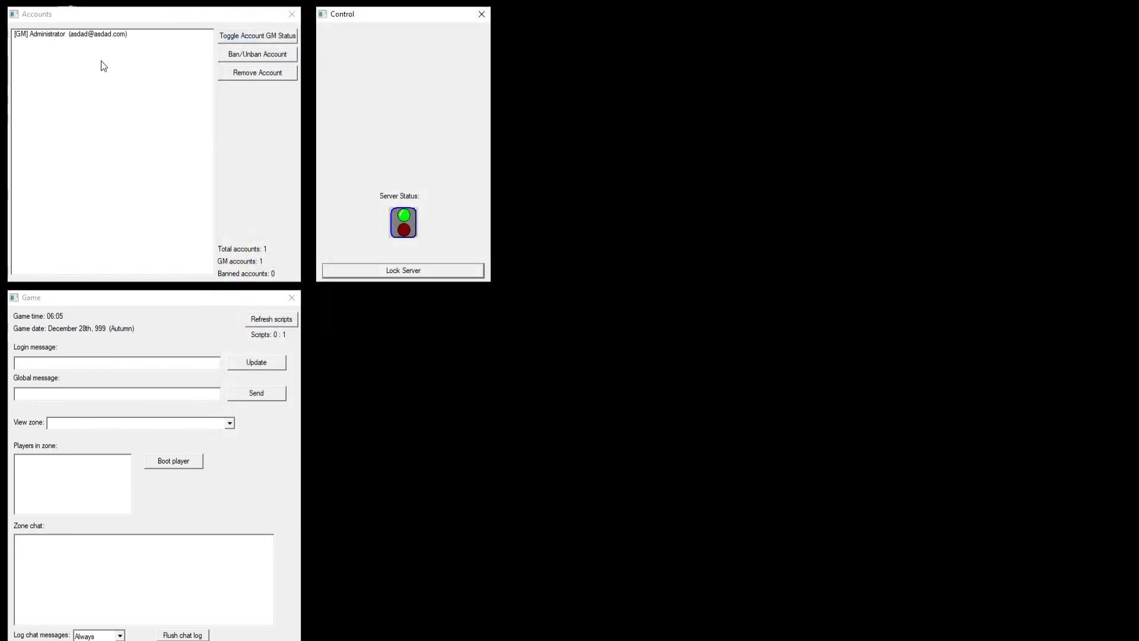
{"action": "left_click", "coordinate": [292, 13]}
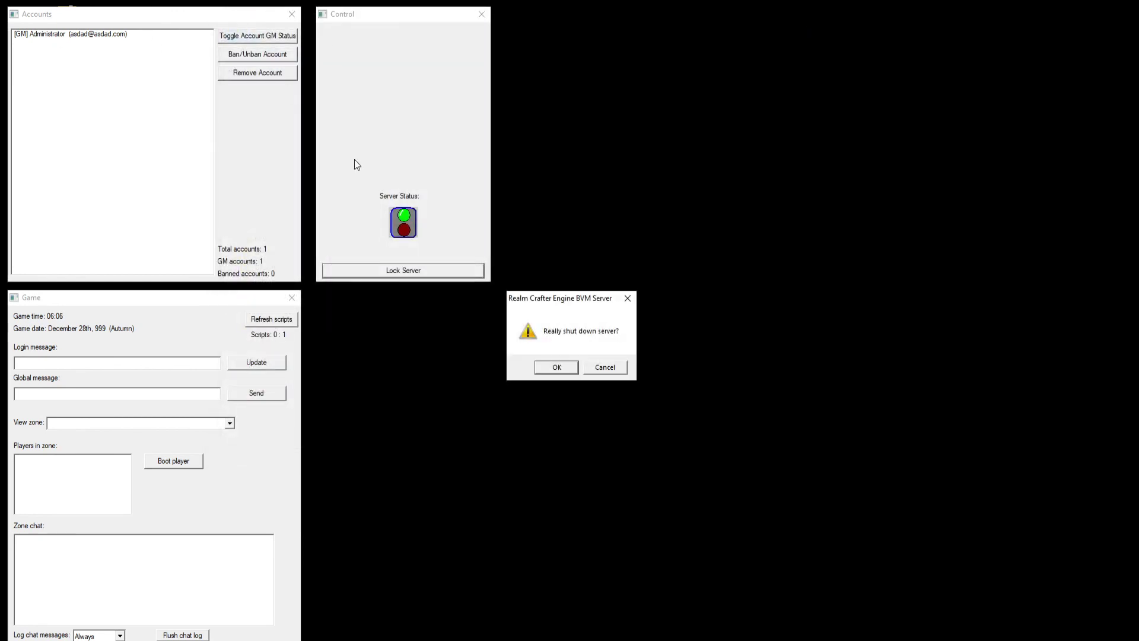
{"action": "left_click", "coordinate": [558, 367]}
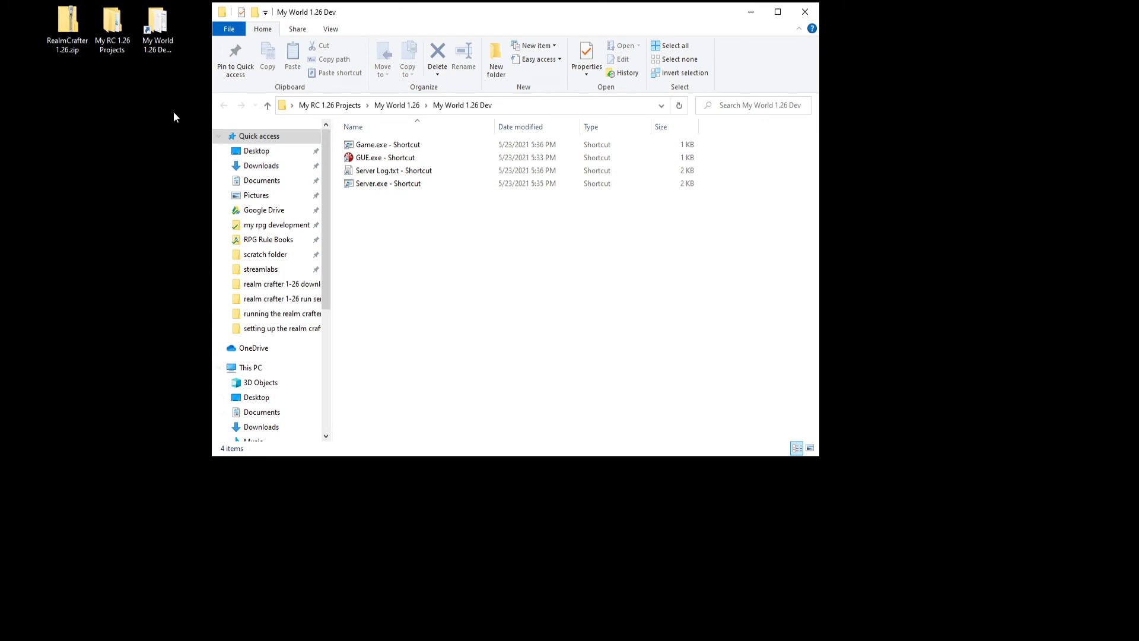
Step: Open the Server Data folder within the Data folder of My World 1.26, in a window beside My World 1.26 Dev
{"action": "double_click", "coordinate": [113, 33]}
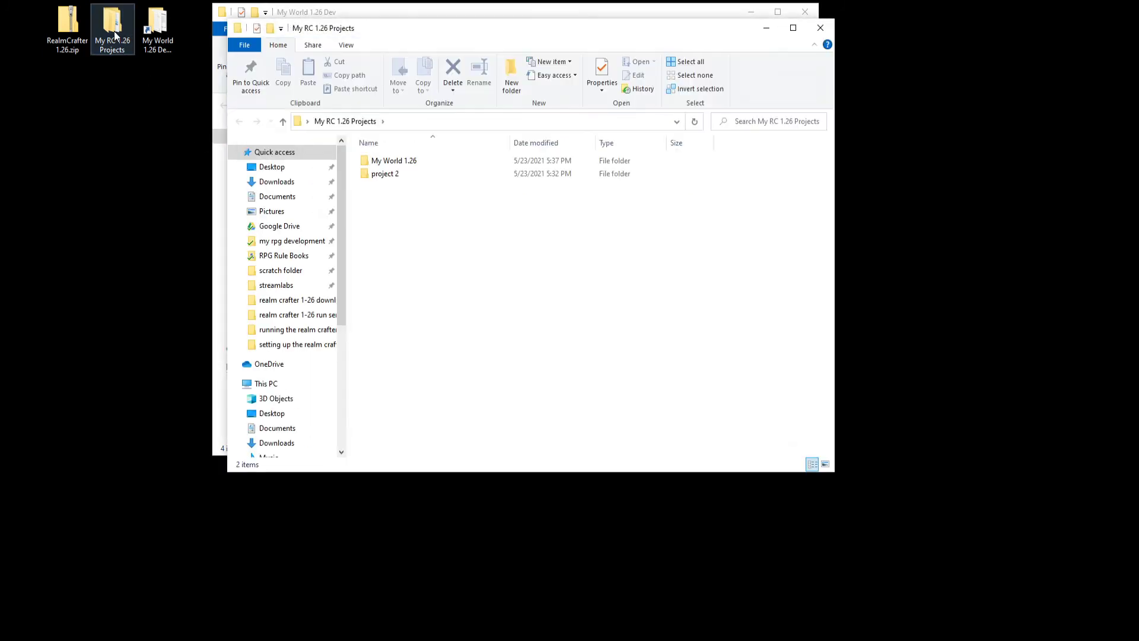
{"action": "double_click", "coordinate": [425, 161]}
{"action": "left_click_drag", "start_coordinate": [432, 38], "coordinate": [723, 19]}
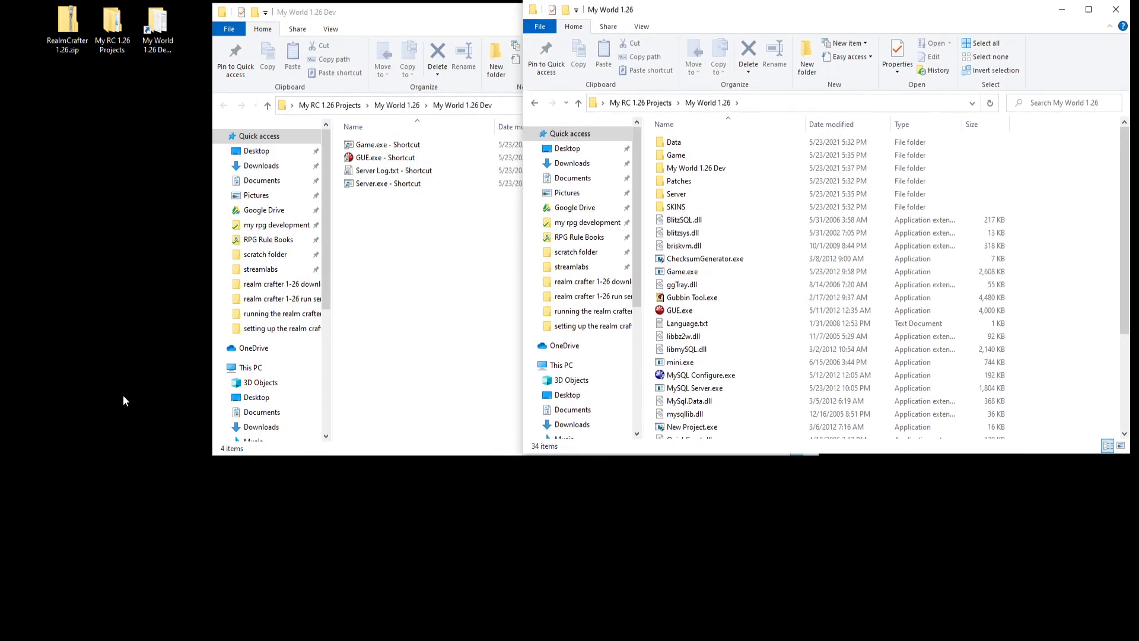
{"action": "double_click", "coordinate": [677, 142]}
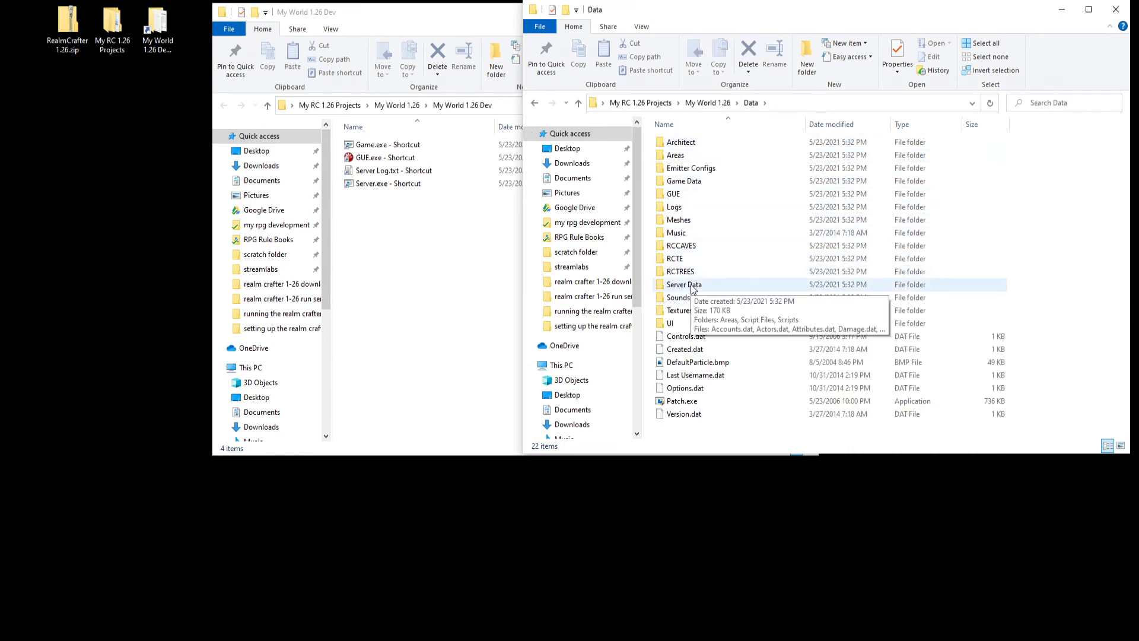
{"action": "double_click", "coordinate": [688, 286]}
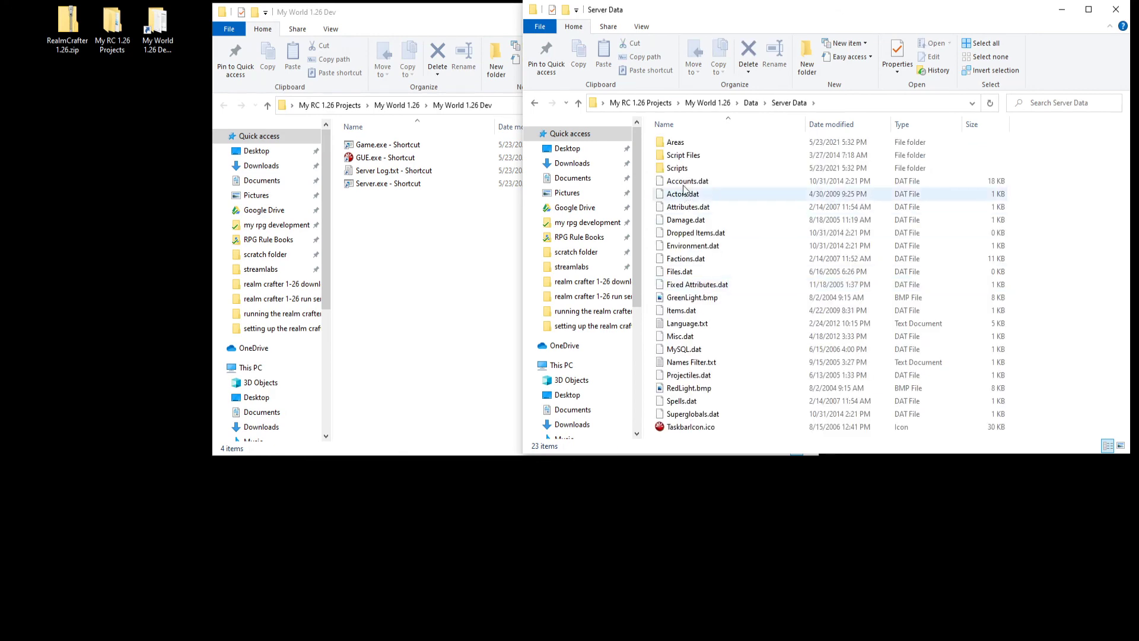
Step: Create a desktop shortcut to the Scripts folder, move it into My World 1.26 Dev, and close both folder windows
{"action": "left_click", "coordinate": [682, 168]}
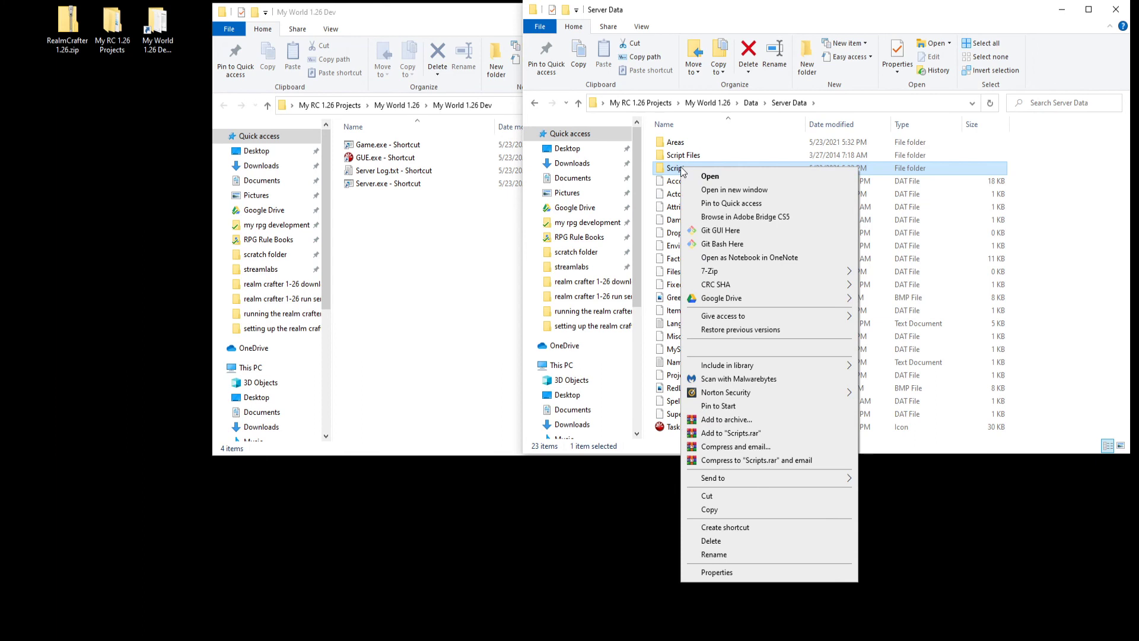
{"action": "mouse_move", "coordinate": [771, 480]}
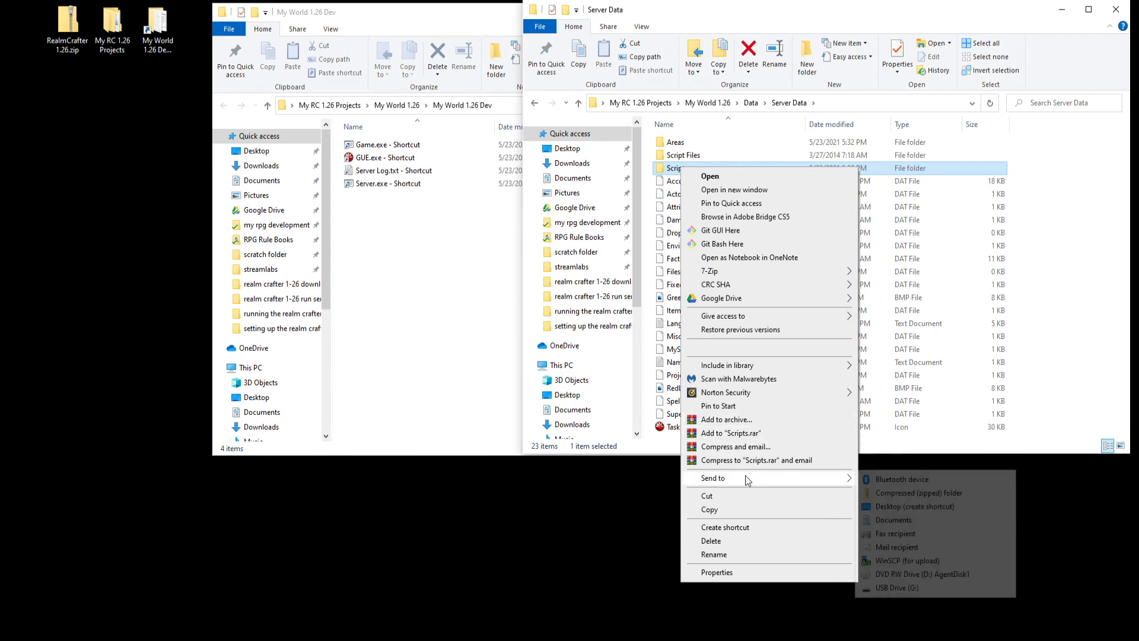
{"action": "left_click", "coordinate": [917, 508]}
{"action": "left_click", "coordinate": [439, 267]}
{"action": "left_click_drag", "start_coordinate": [26, 33], "coordinate": [375, 268]}
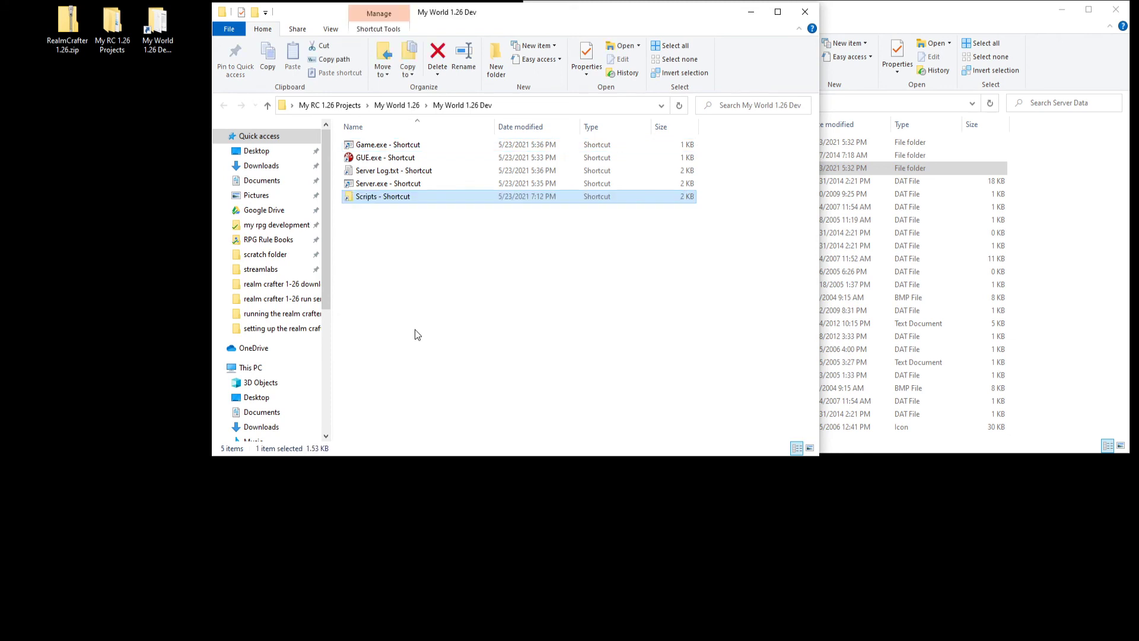
{"action": "left_click", "coordinate": [805, 11]}
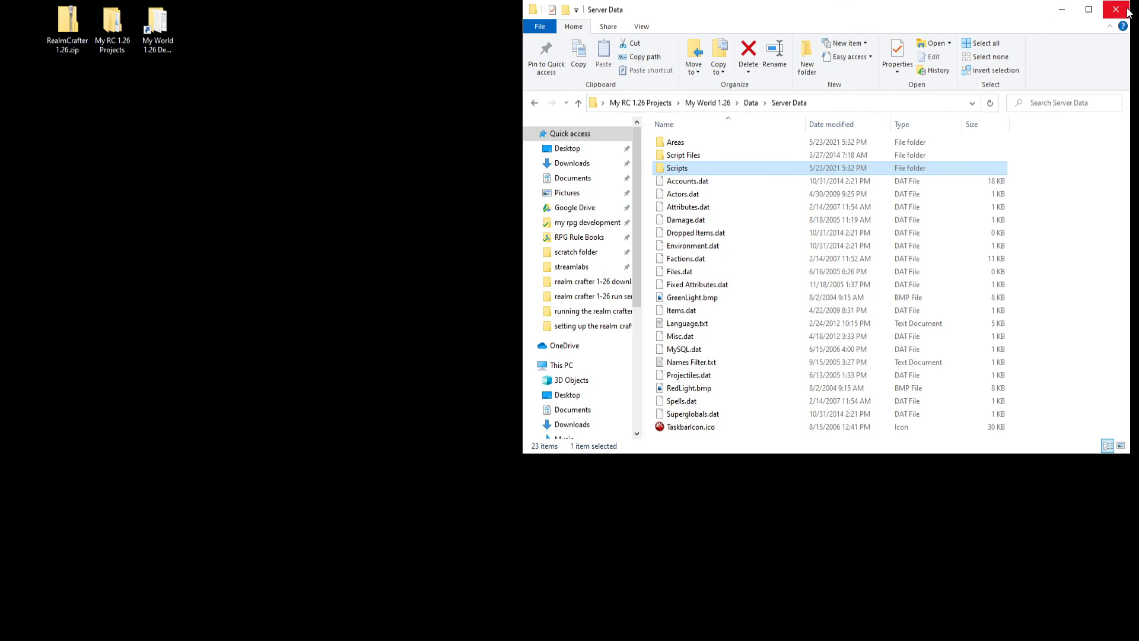
{"action": "left_click", "coordinate": [1116, 9]}
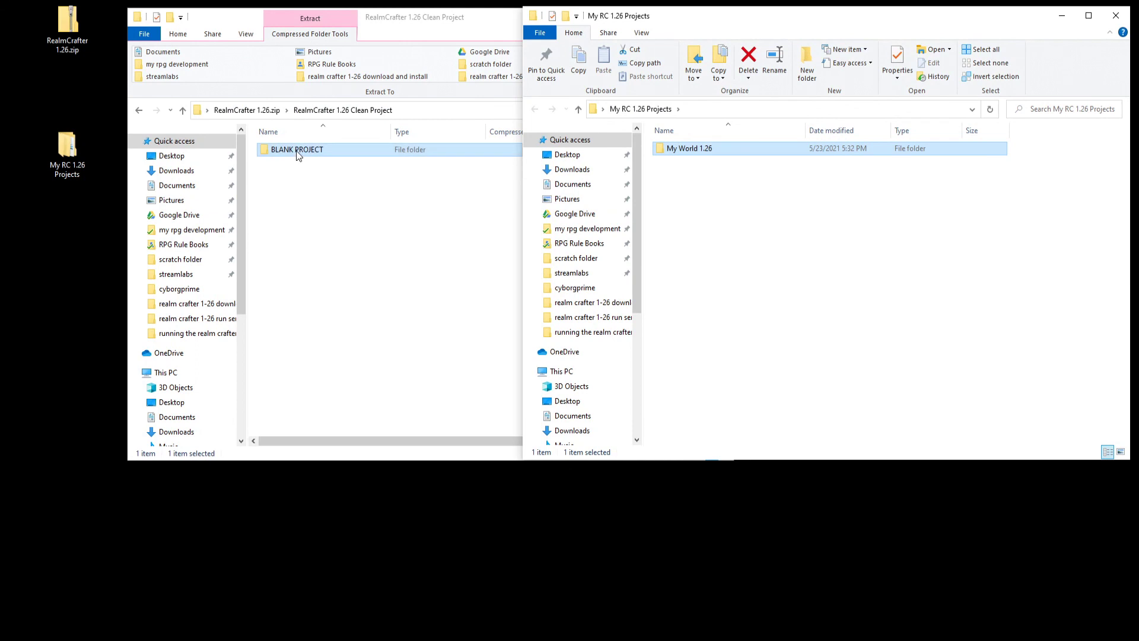
Step: Copy the BLANK PROJECT folder from the RealmCrafter 1.26 zip into My RC 1.26 Projects
{"action": "left_click_drag", "start_coordinate": [298, 156], "coordinate": [718, 265]}
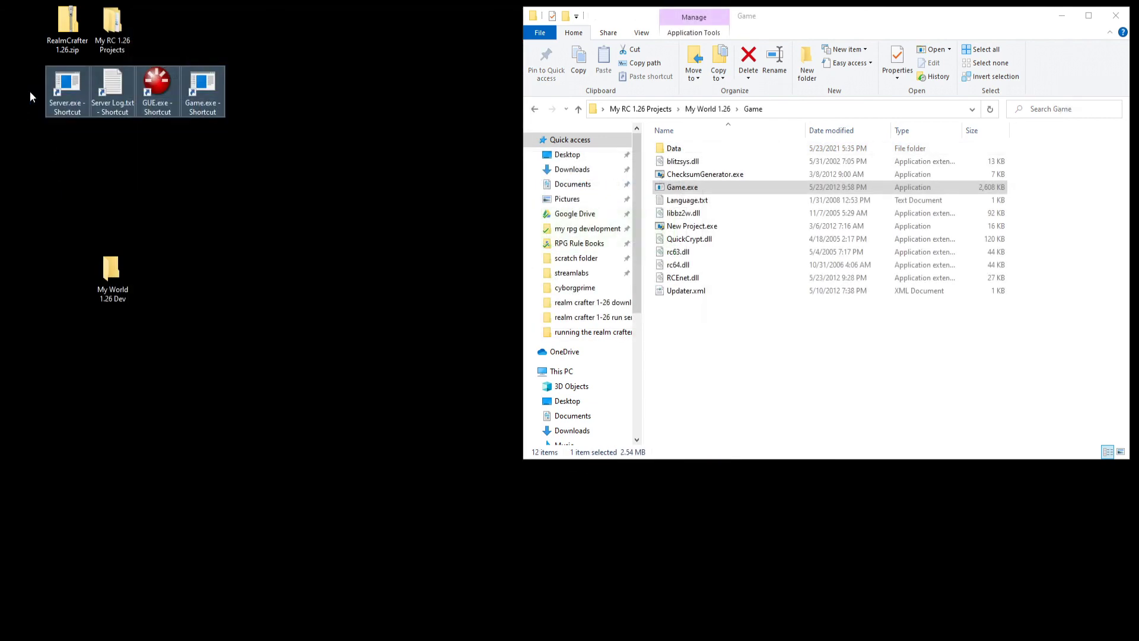
Step: Move the Server.exe, Server Log.txt, GUE.exe and Game.exe shortcuts into the desktop folder My World 1.26 Dev
{"action": "left_click_drag", "start_coordinate": [67, 89], "coordinate": [119, 277]}
{"action": "mouse_move", "coordinate": [113, 277]}
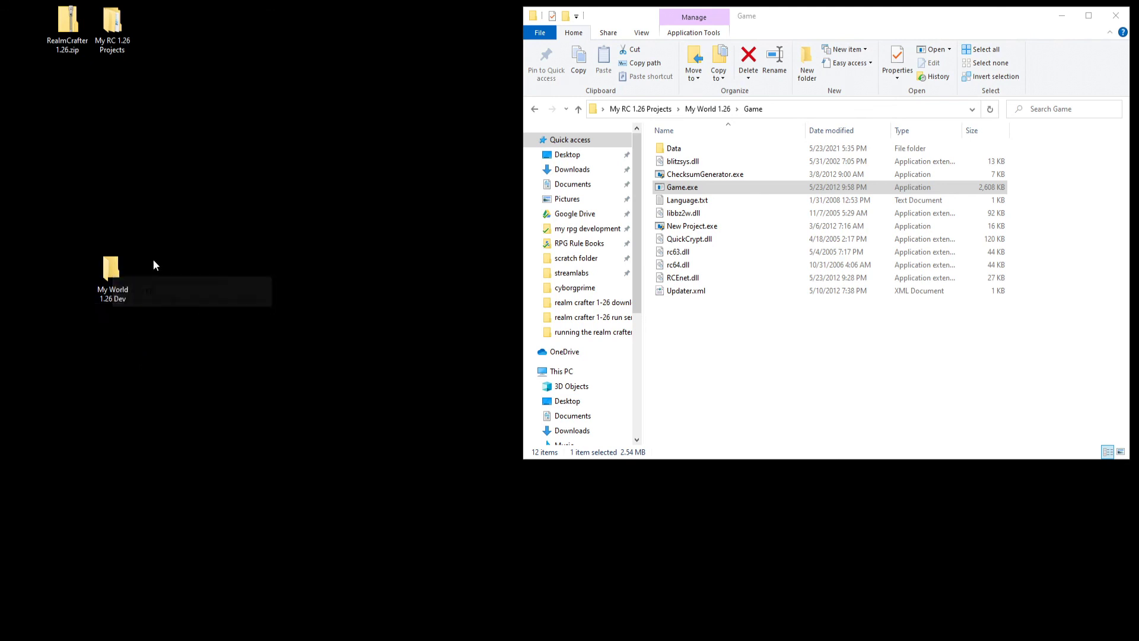